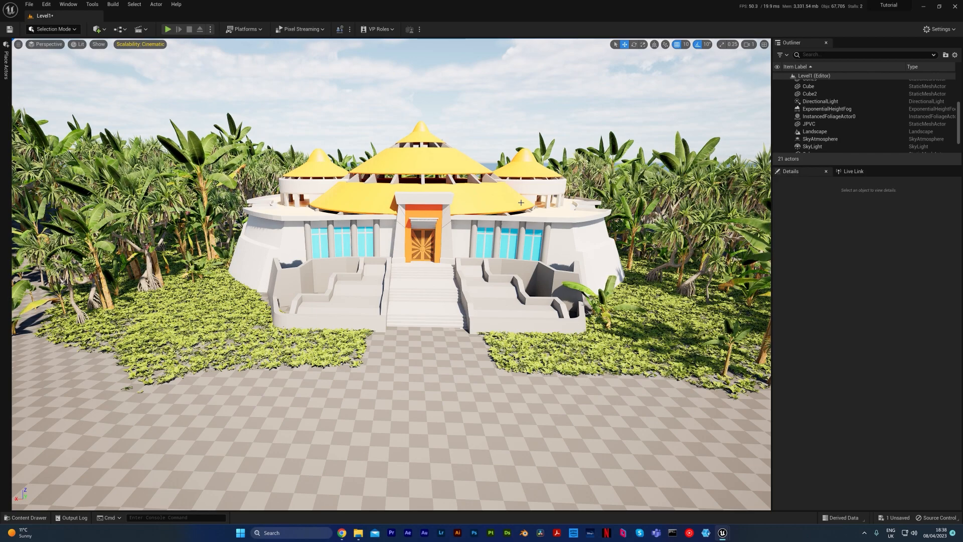
Select the JPVC building mesh and open its Element 4 material, MainWalls, for editing.
{"action": "left_click", "coordinate": [488, 201]}
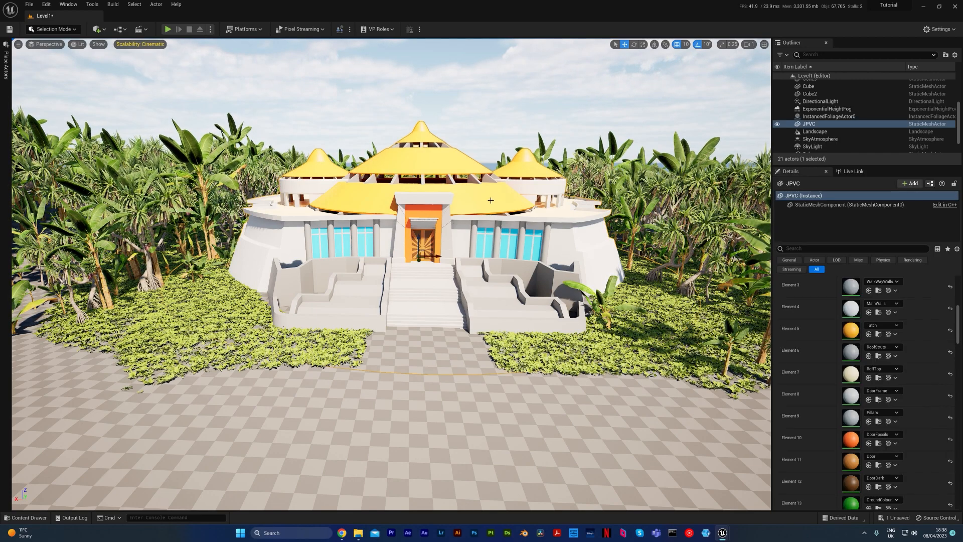
{"action": "scroll", "coordinate": [851, 347], "scroll_direction": "up", "scroll_amount": 5}
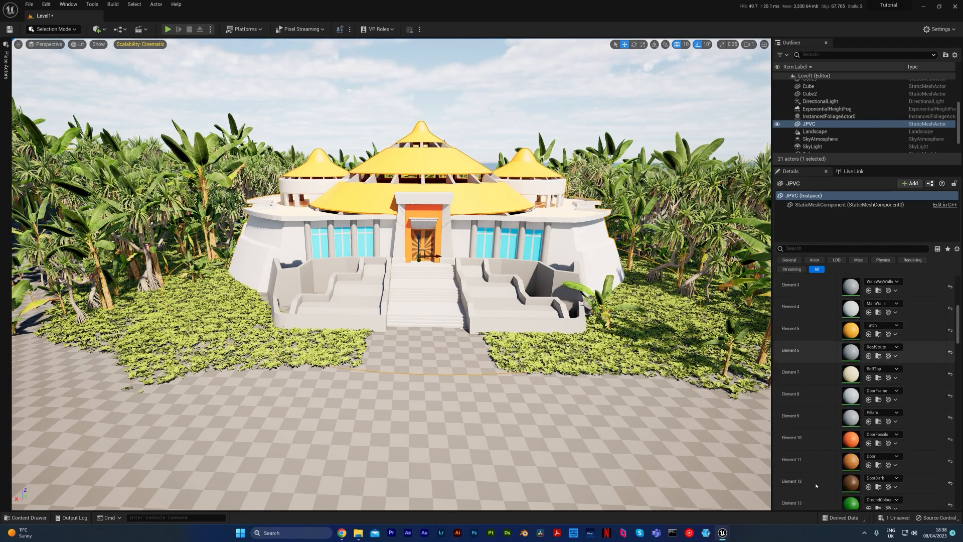
{"action": "scroll", "coordinate": [854, 307], "scroll_direction": "down", "scroll_amount": 1}
{"action": "scroll", "coordinate": [855, 307], "scroll_direction": "down", "scroll_amount": 4}
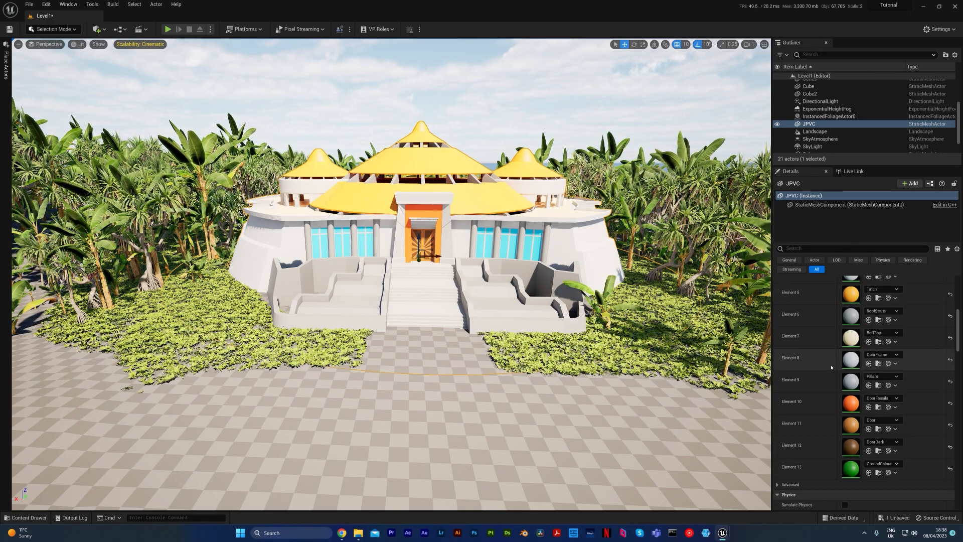
{"action": "scroll", "coordinate": [838, 364], "scroll_direction": "up", "scroll_amount": 4}
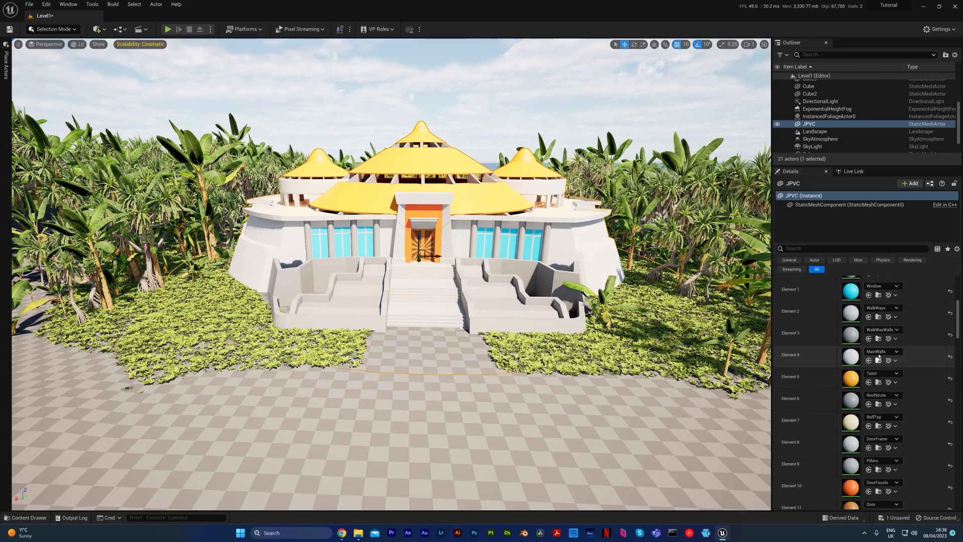
{"action": "double_click", "coordinate": [852, 357]}
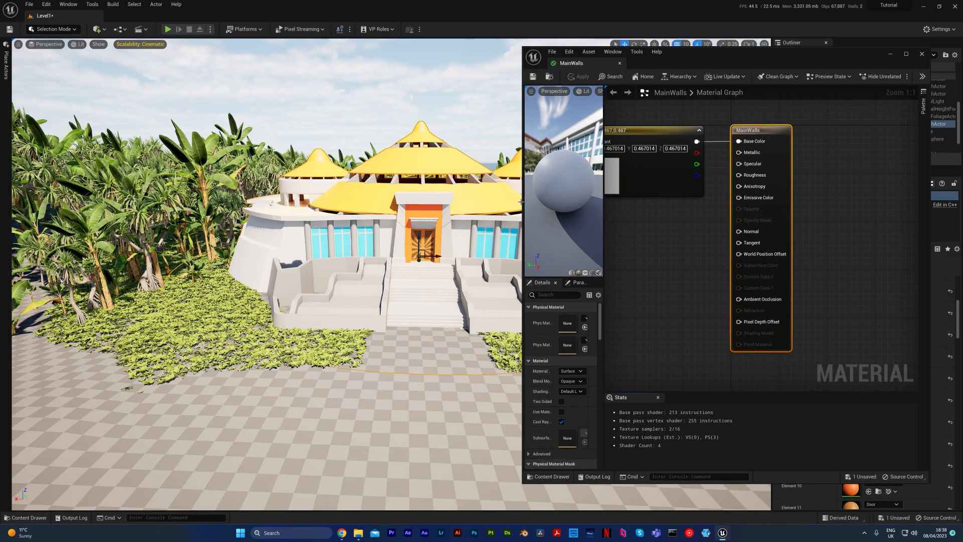
Widen the MainWalls material editor window and reposition it so the node graph and the mesh's material list are both visible.
{"action": "left_click_drag", "start_coordinate": [522, 204], "coordinate": [374, 203]}
{"action": "right_click_drag", "start_coordinate": [720, 199], "coordinate": [823, 194]}
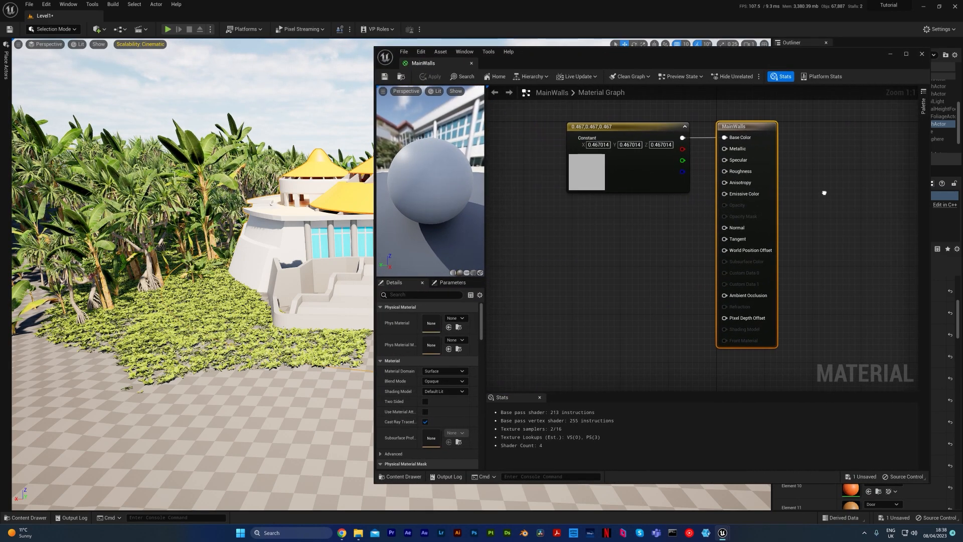
{"action": "left_click_drag", "start_coordinate": [785, 56], "coordinate": [690, 67]}
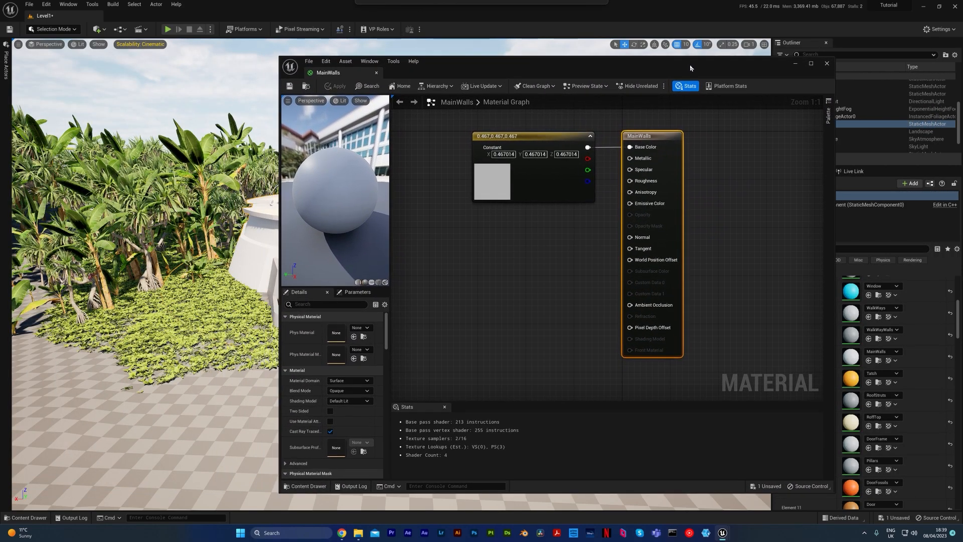
Delete the grey constant colour node feeding Base Color in the MainWalls graph.
{"action": "right_click_drag", "start_coordinate": [564, 245], "coordinate": [624, 240]}
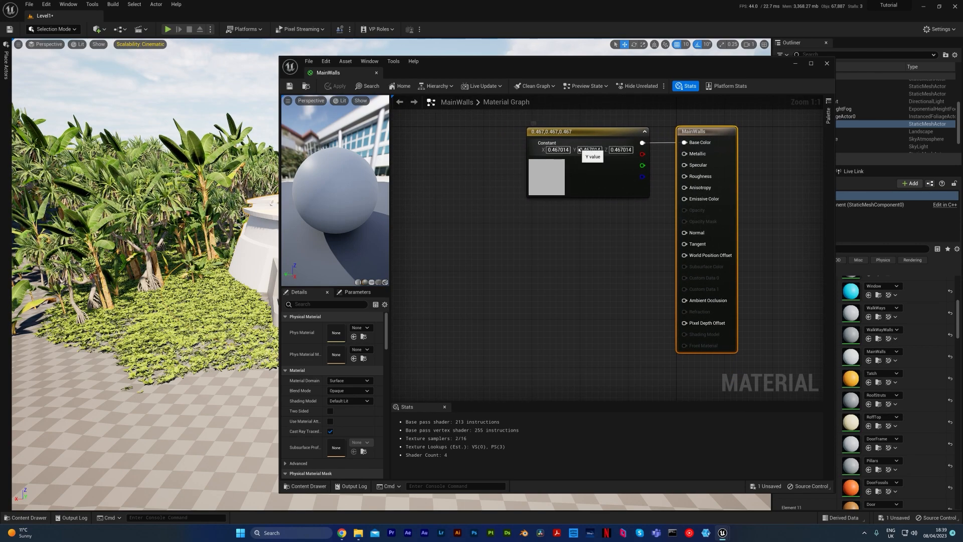
{"action": "left_click_drag", "start_coordinate": [458, 311], "coordinate": [574, 194]}
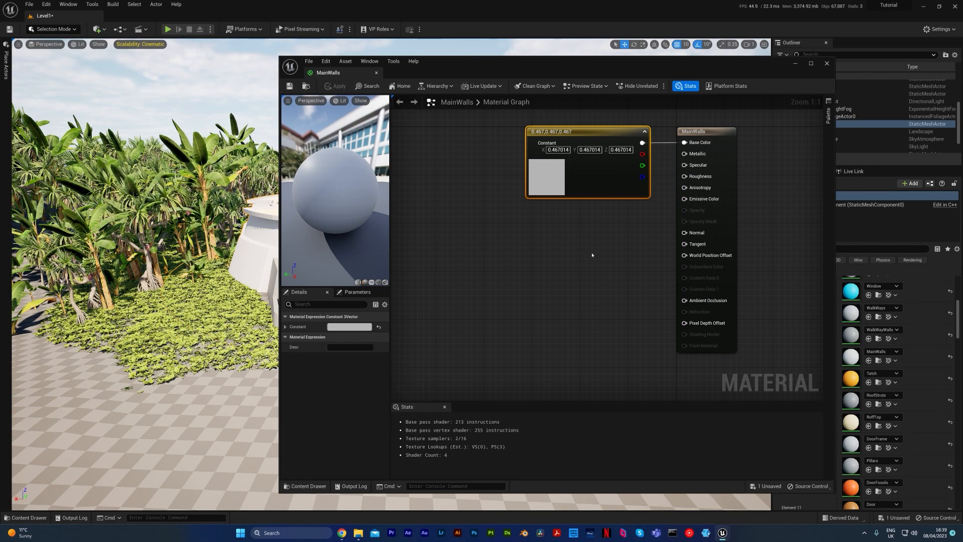
{"action": "key", "text": "Delete"}
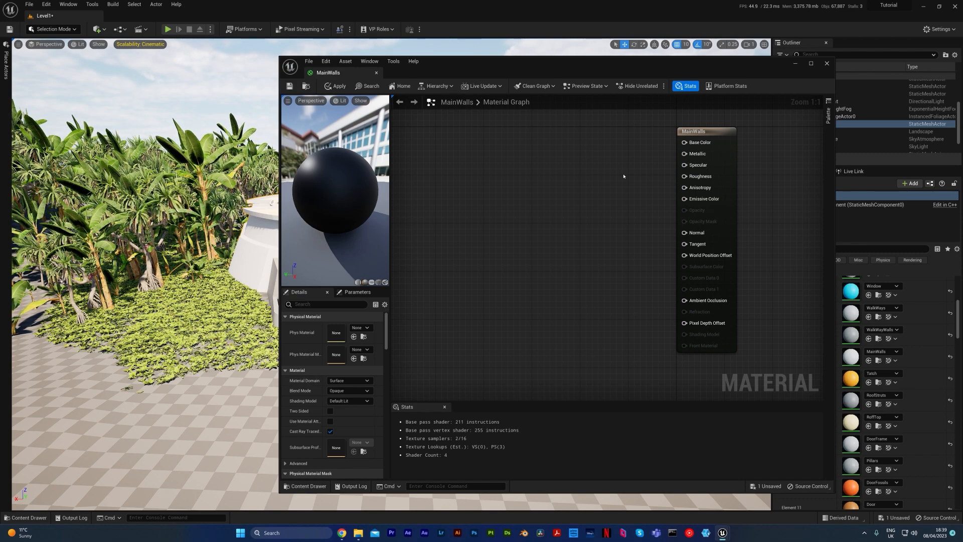
{"action": "left_click_drag", "start_coordinate": [645, 125], "coordinate": [752, 362]}
{"action": "left_click", "coordinate": [758, 348]}
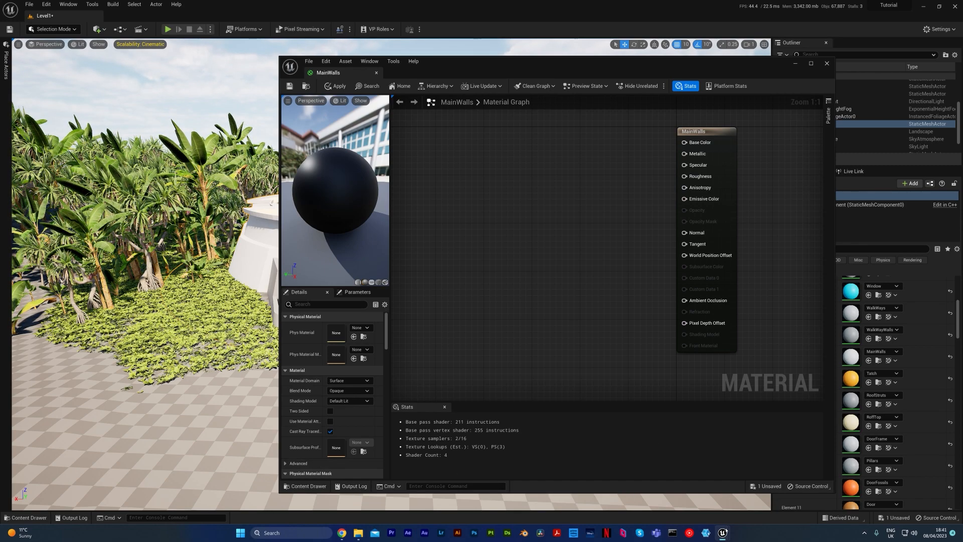
Switch to Quixel Bridge and search the asset library for concrete.
{"action": "mouse_move", "coordinate": [723, 533]}
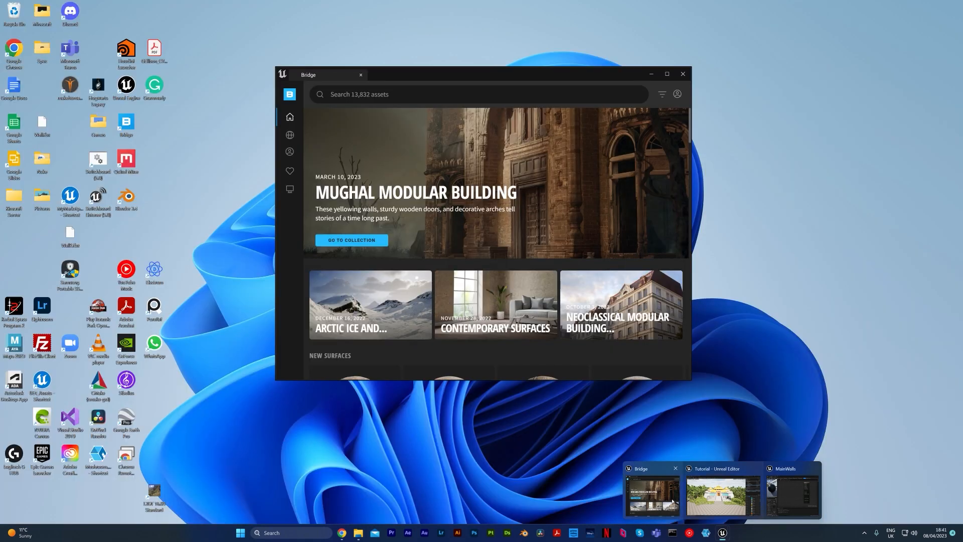
{"action": "left_click", "coordinate": [652, 494]}
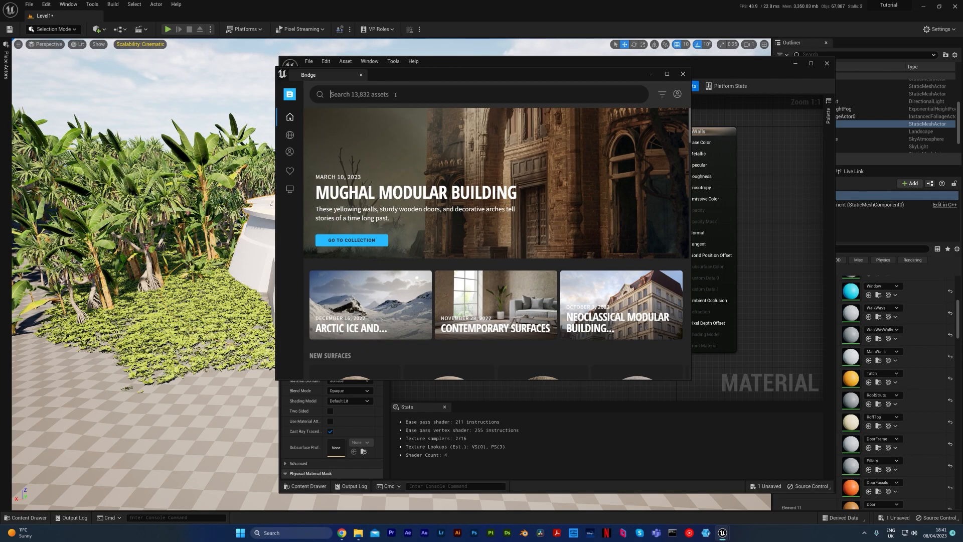
{"action": "type", "text": "concrete"}
{"action": "key", "text": "Return"}
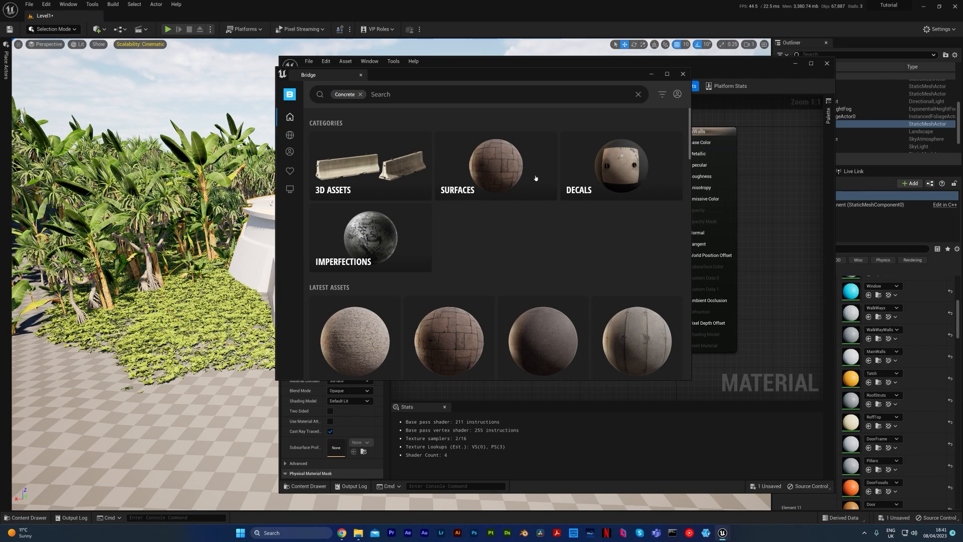
Narrow the results to painted concrete surfaces and open the details of the Painted Concrete Wall asset.
{"action": "left_click", "coordinate": [529, 160]}
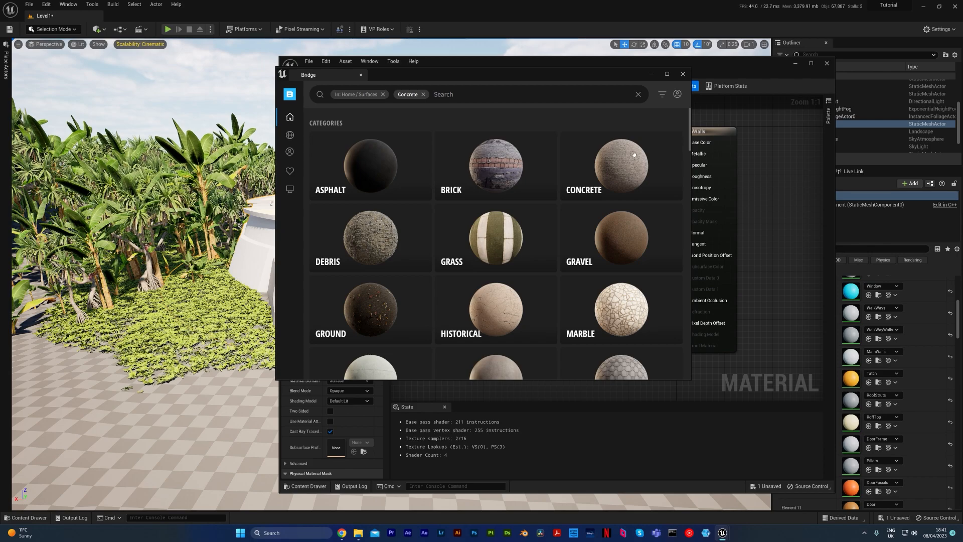
{"action": "left_click", "coordinate": [641, 145]}
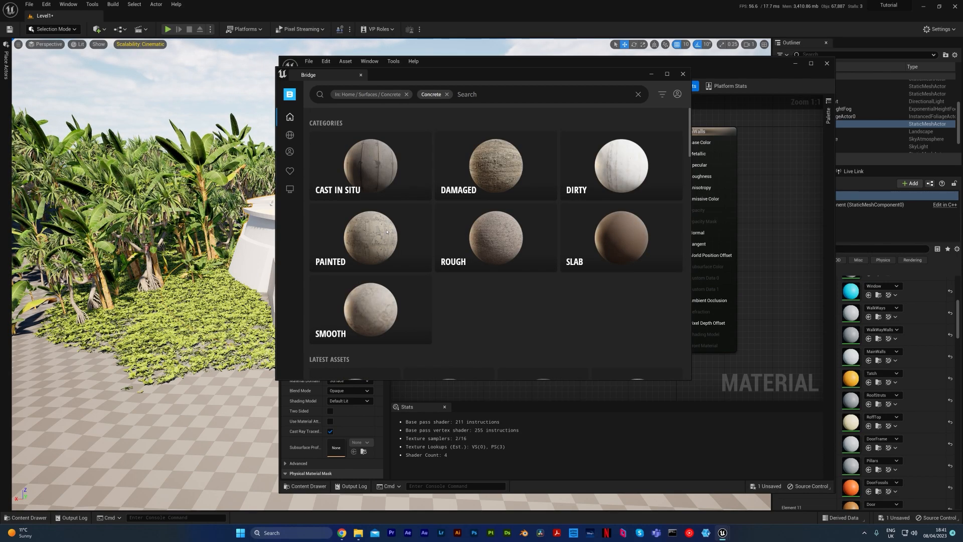
{"action": "left_click", "coordinate": [386, 232]}
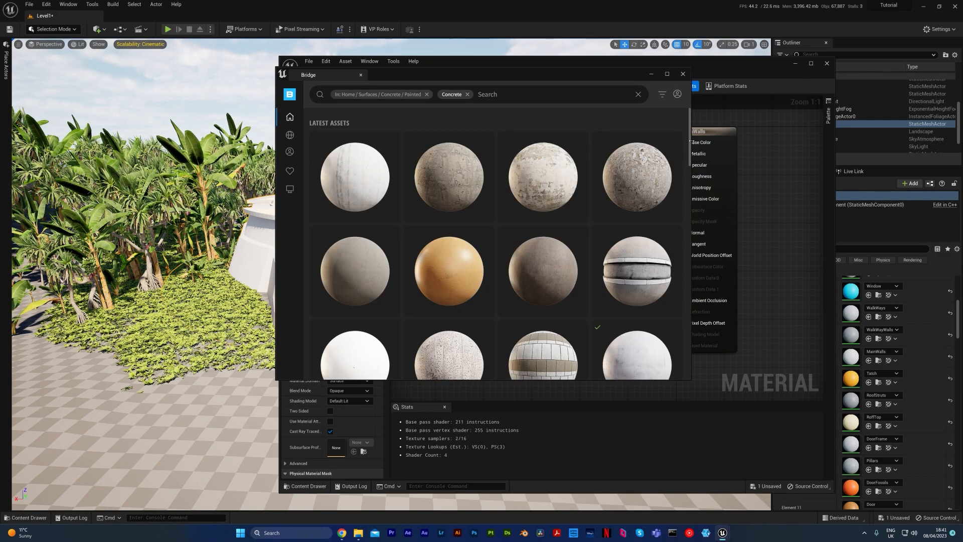
{"action": "scroll", "coordinate": [621, 229], "scroll_direction": "down", "scroll_amount": 2}
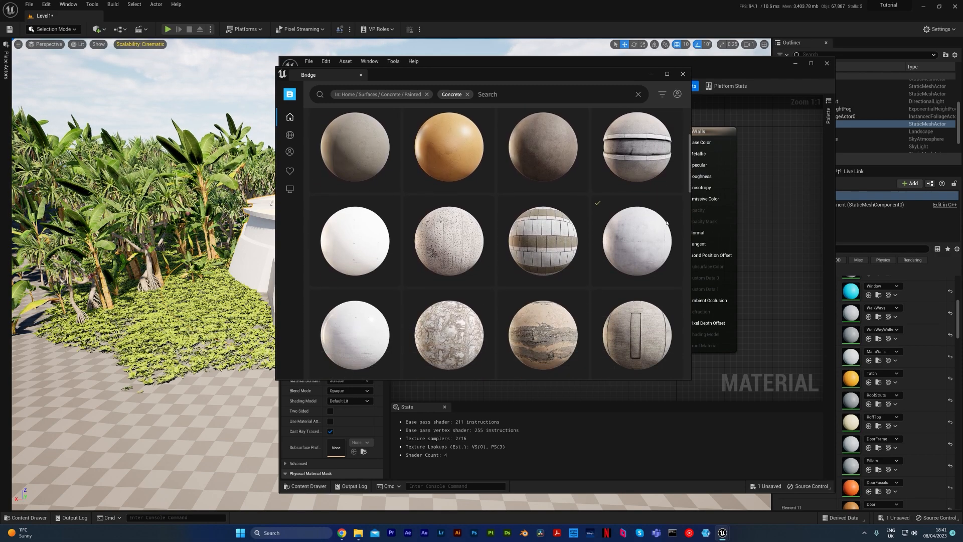
{"action": "left_click", "coordinate": [621, 228]}
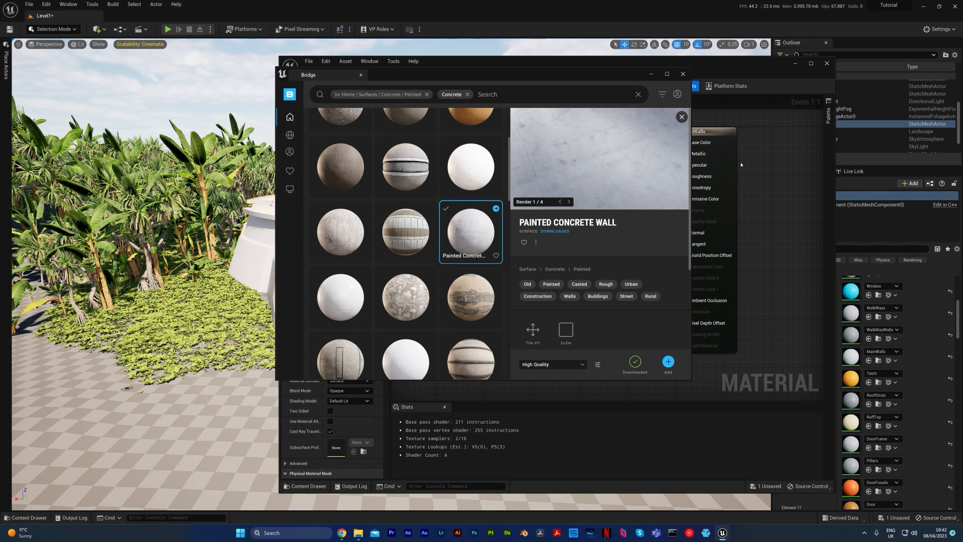
Return to the MainWalls material graph, add a Constant3Vector node and connect its output to Base Color.
{"action": "left_click", "coordinate": [775, 159]}
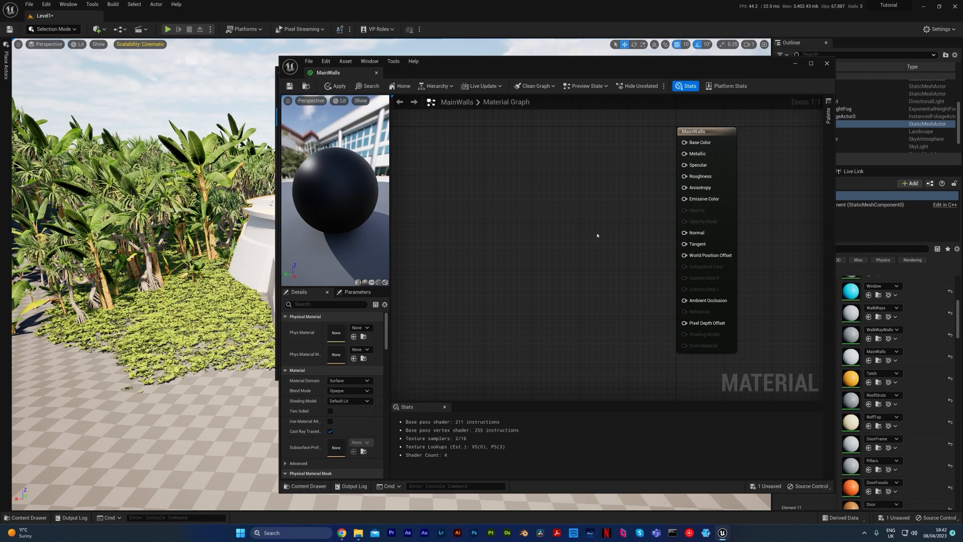
{"action": "right_click_drag", "start_coordinate": [596, 233], "coordinate": [617, 236]}
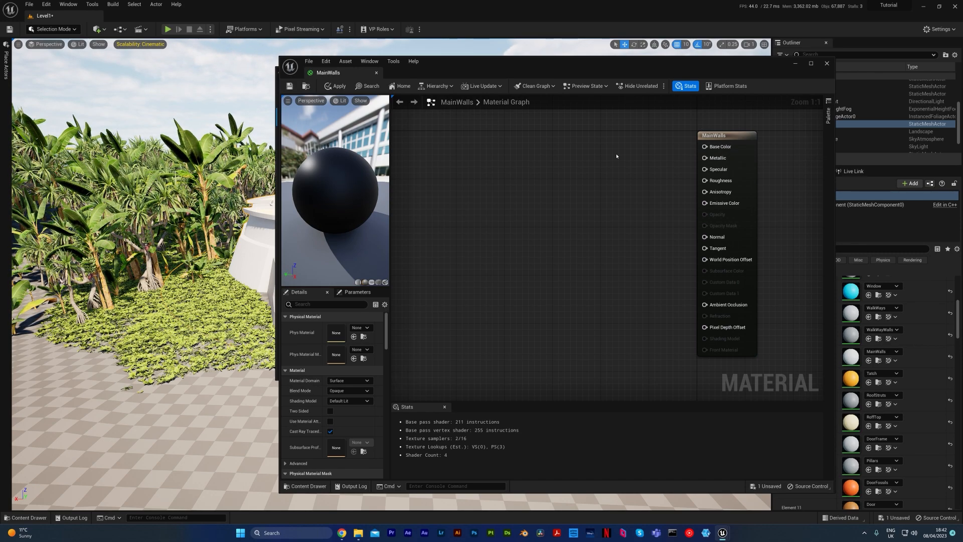
{"action": "left_click", "coordinate": [598, 137]}
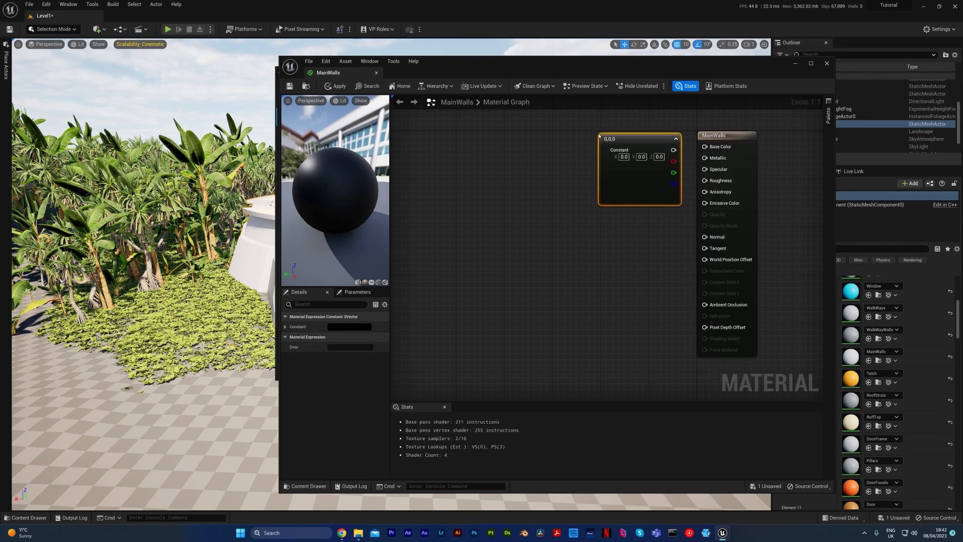
{"action": "left_click_drag", "start_coordinate": [660, 141], "coordinate": [704, 146]}
{"action": "left_click", "coordinate": [545, 187]}
{"action": "left_click", "coordinate": [588, 178]}
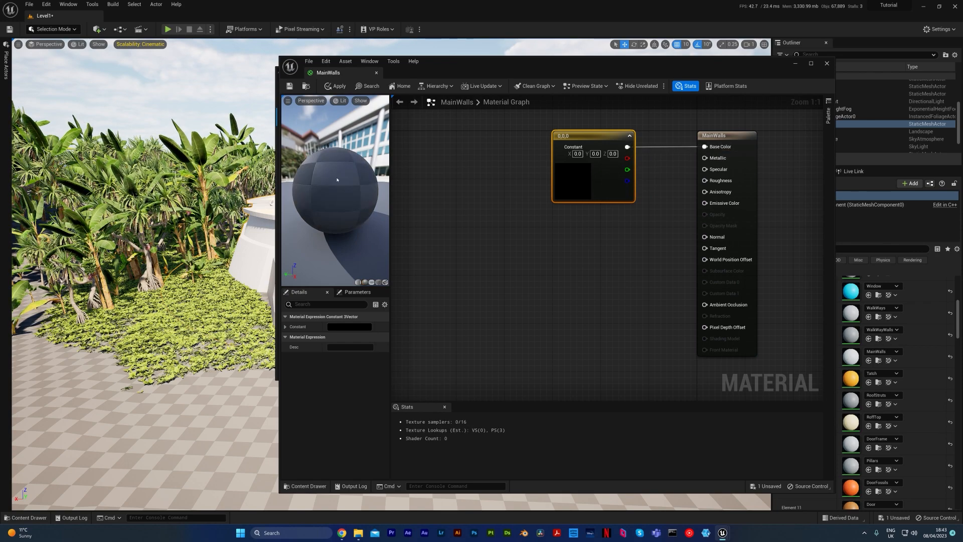
Set the Base Color constant to bright red with values 1.0, 0.017858, 0.0.
{"action": "left_click", "coordinate": [578, 184]}
{"action": "mouse_move", "coordinate": [637, 248]}
{"action": "left_mouse_down"}
{"action": "mouse_move", "coordinate": [686, 263]}
{"action": "mouse_move", "coordinate": [694, 248]}
{"action": "left_mouse_up"}
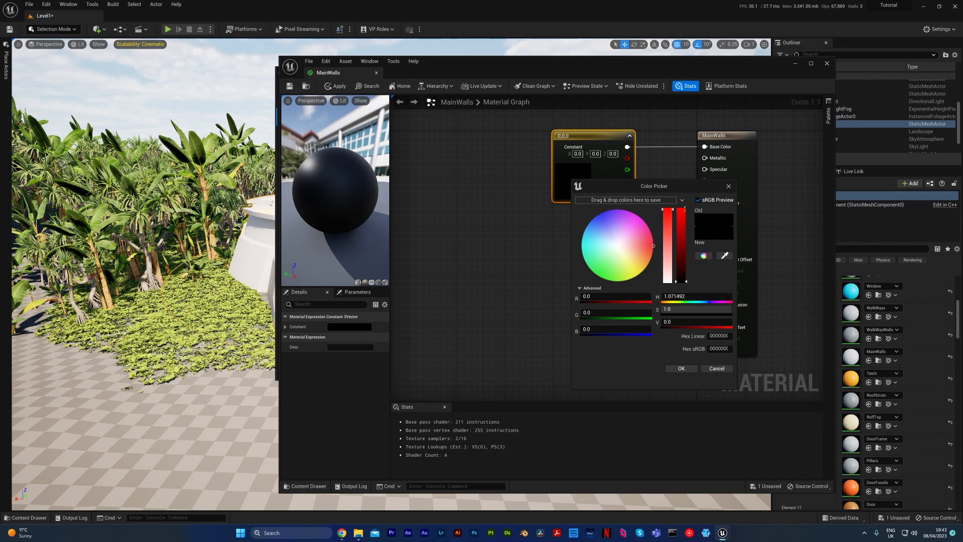
{"action": "left_click_drag", "start_coordinate": [678, 323], "coordinate": [732, 323]}
{"action": "left_click", "coordinate": [669, 370]}
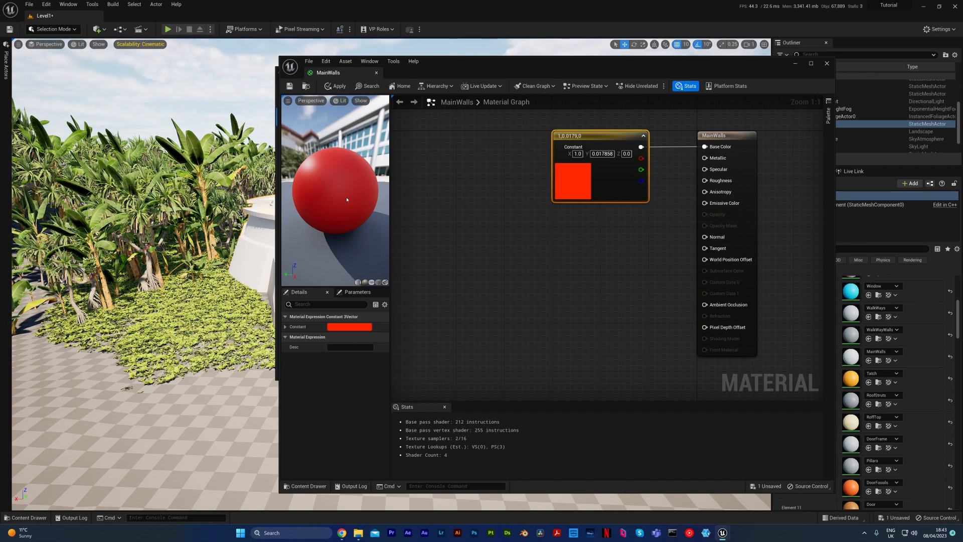
Change the Base Color constant to pure white with values 1.0, 1.0, 1.0.
{"action": "double_click", "coordinate": [580, 184]}
{"action": "left_click", "coordinate": [678, 287]}
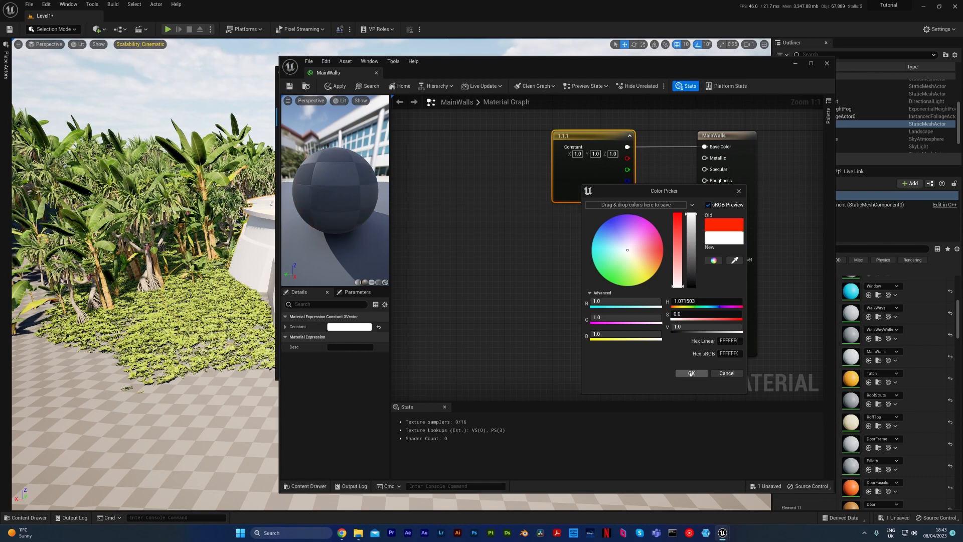
{"action": "left_click", "coordinate": [690, 375]}
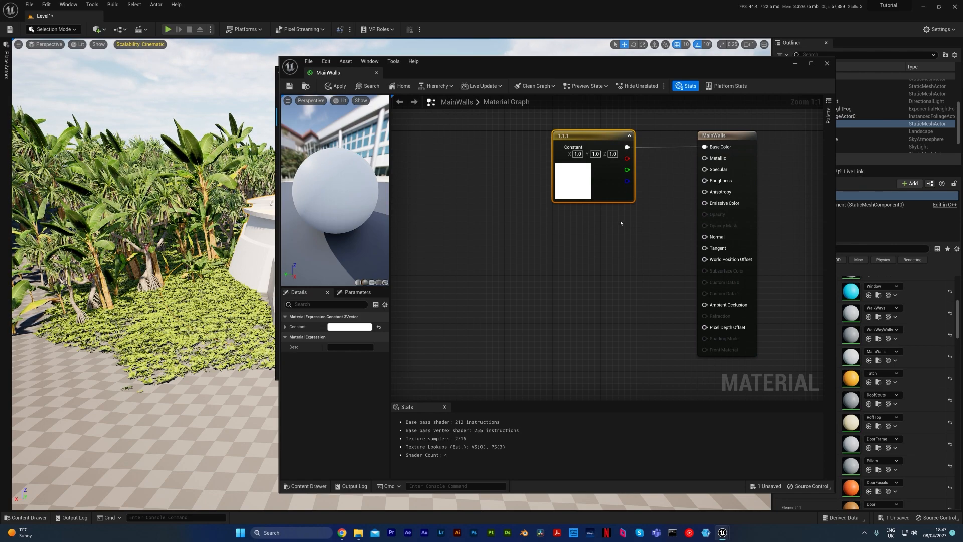
Add a single-value Constant node, connect it to Metallic and set its value to 1.
{"action": "key", "text": "1"}
{"action": "left_click", "coordinate": [607, 220]}
{"action": "left_click_drag", "start_coordinate": [621, 224], "coordinate": [705, 157]}
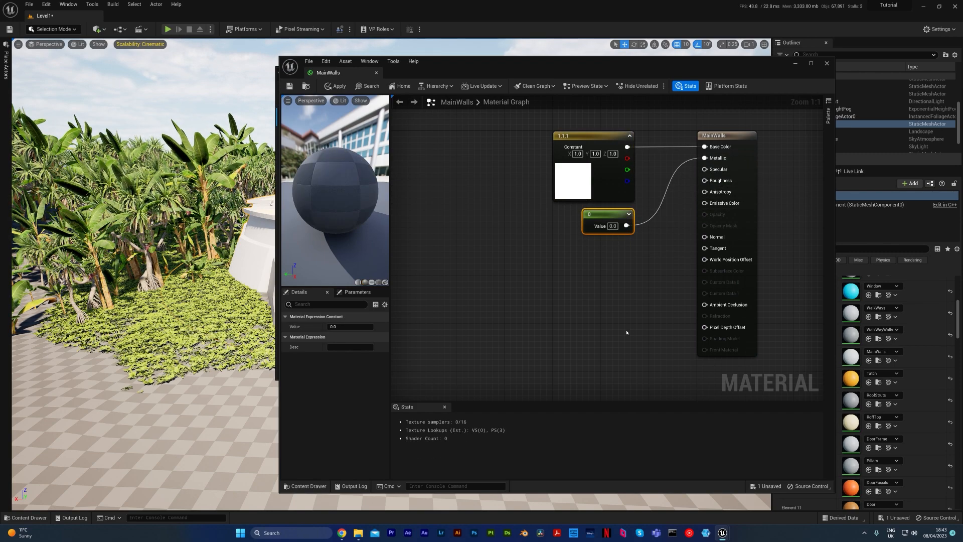
{"action": "left_click", "coordinate": [343, 328]}
{"action": "type", "text": "1"}
{"action": "key", "text": "Return"}
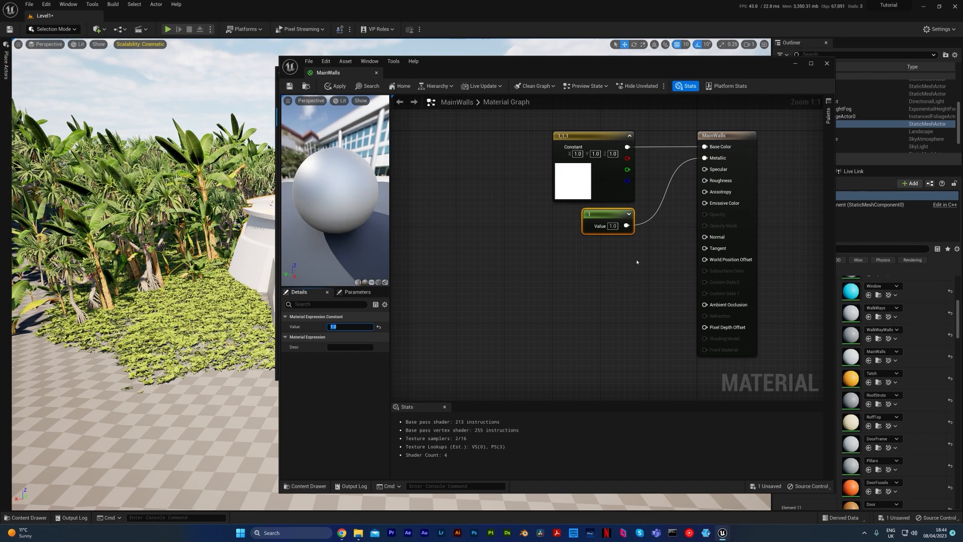
{"action": "mouse_move", "coordinate": [355, 202]}
{"action": "left_mouse_down"}
{"action": "mouse_move", "coordinate": [346, 202]}
{"action": "mouse_move", "coordinate": [384, 202]}
{"action": "mouse_move", "coordinate": [355, 202]}
{"action": "left_mouse_up"}
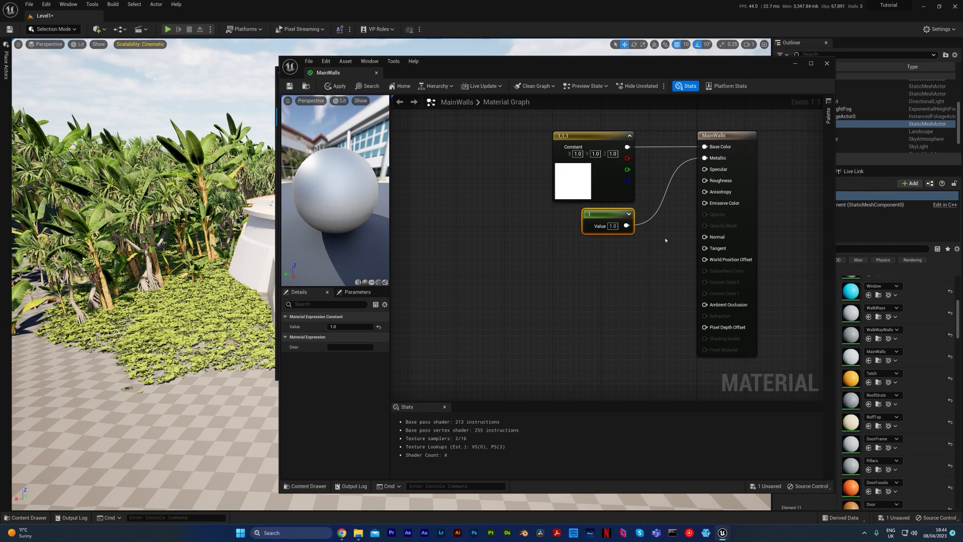
Add a second single-value Constant node, connect it to Roughness and examine the material on the preview sphere.
{"action": "left_click", "coordinate": [606, 253]}
{"action": "key", "text": "1"}
{"action": "left_click", "coordinate": [577, 252]}
{"action": "left_click_drag", "start_coordinate": [608, 258], "coordinate": [728, 181]}
{"action": "left_click", "coordinate": [607, 318]}
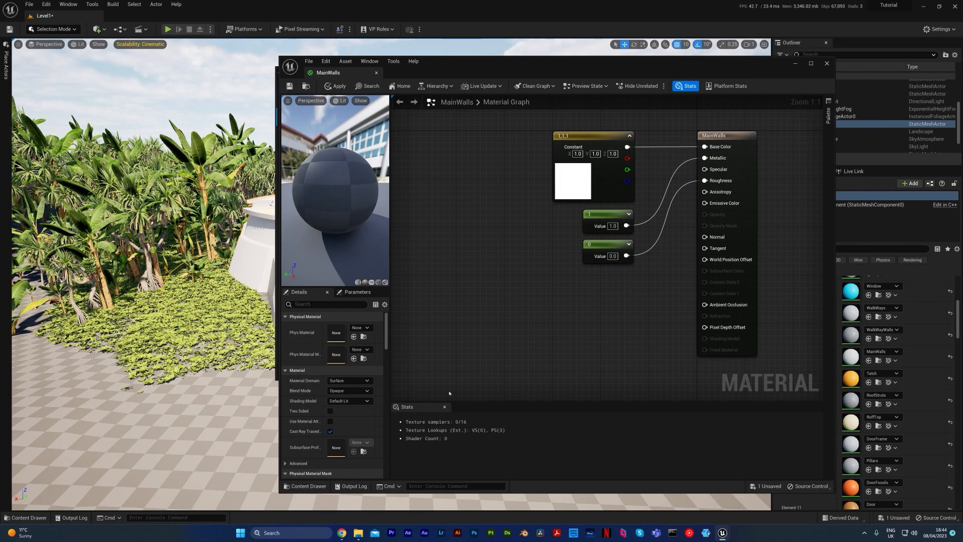
{"action": "left_click_drag", "start_coordinate": [339, 255], "coordinate": [386, 254]}
{"action": "left_click_drag", "start_coordinate": [362, 166], "coordinate": [317, 165]}
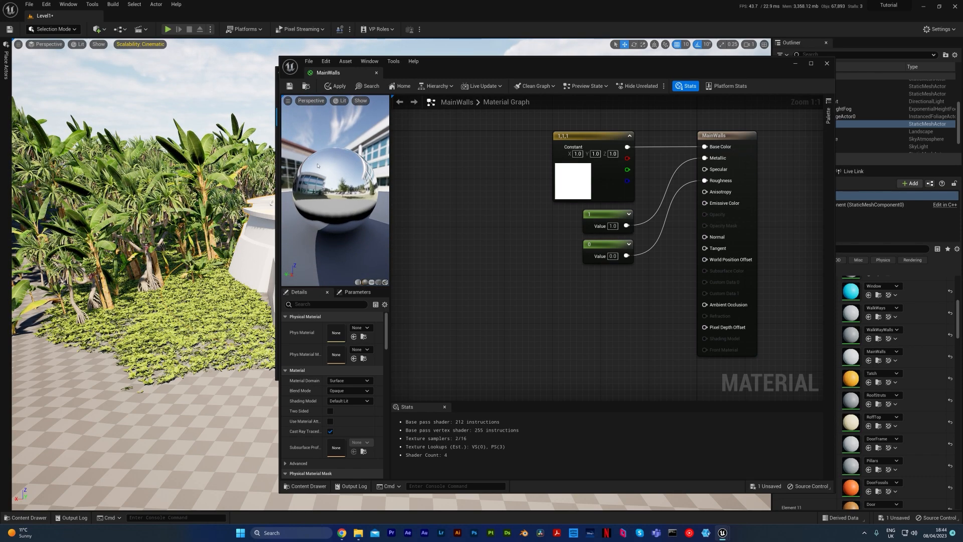
Set the Roughness constant's value to 1.
{"action": "left_click", "coordinate": [593, 252]}
{"action": "left_click_drag", "start_coordinate": [346, 326], "coordinate": [379, 327]}
{"action": "left_click", "coordinate": [352, 326]}
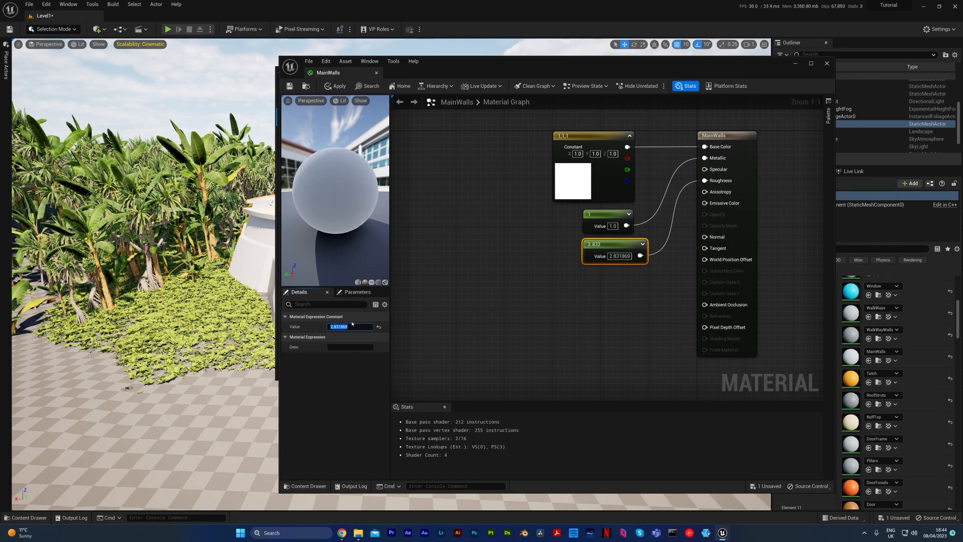
{"action": "type", "text": "1"}
{"action": "key", "text": "Return"}
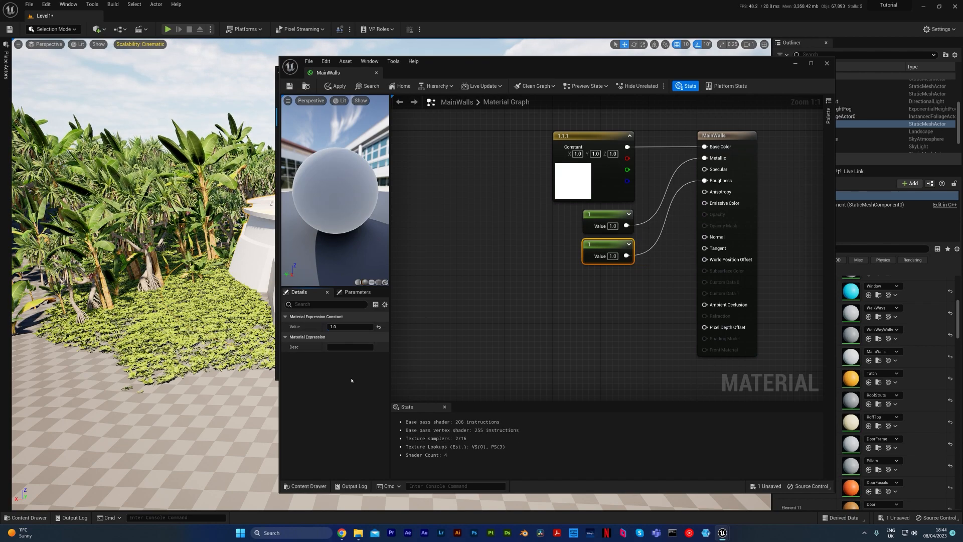
Set the Roughness constant's value to 0.
{"action": "left_click_drag", "start_coordinate": [350, 327], "coordinate": [364, 326]}
{"action": "left_click", "coordinate": [364, 327]}
{"action": "type", "text": "0"}
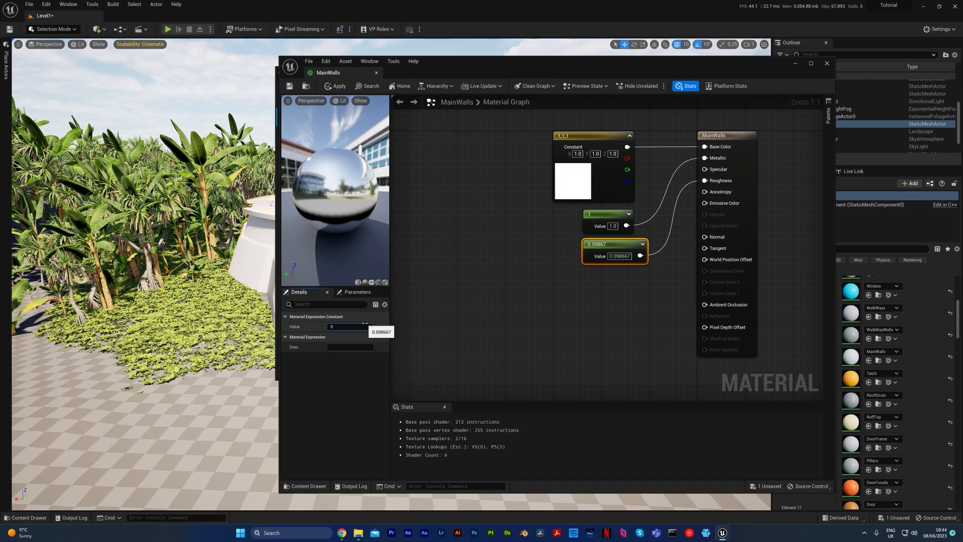
{"action": "key", "text": "Return"}
{"action": "left_click", "coordinate": [581, 290]}
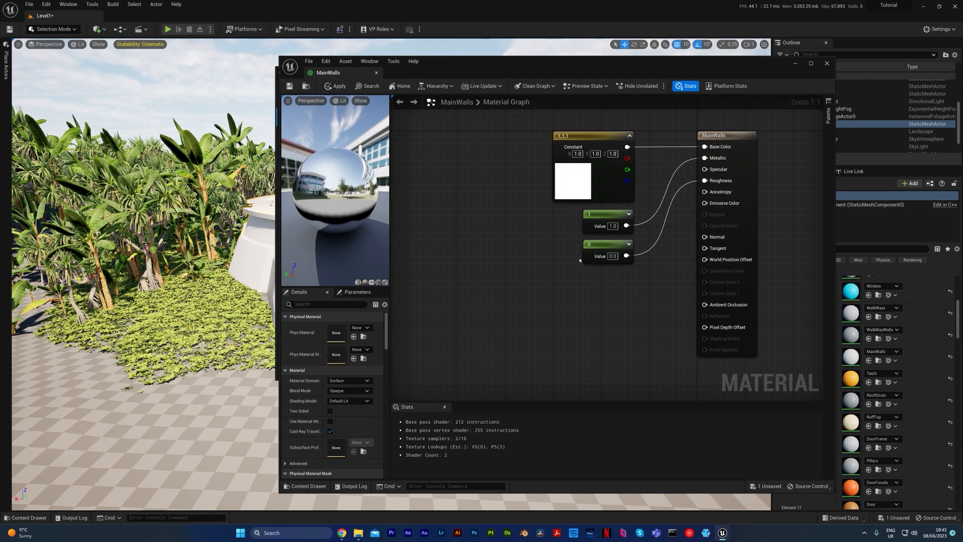
Delete the three constant nodes feeding Base Color, Metallic and Roughness.
{"action": "left_click_drag", "start_coordinate": [516, 316], "coordinate": [606, 187]}
{"action": "key", "text": "Delete"}
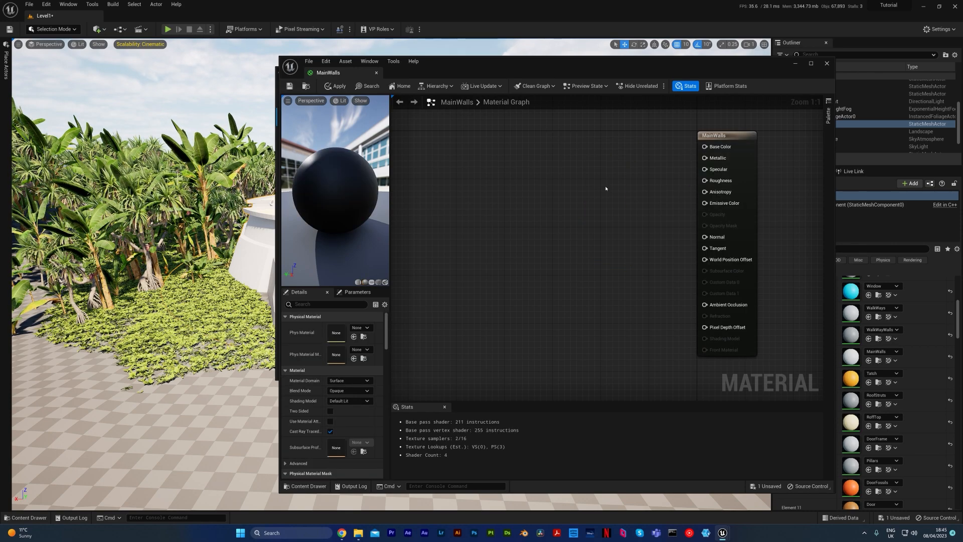
Add the three Painted_Concrete_Wall textures (D, N and ORDp) from the Megascans Surfaces folder to the material graph.
{"action": "left_click", "coordinate": [306, 486]}
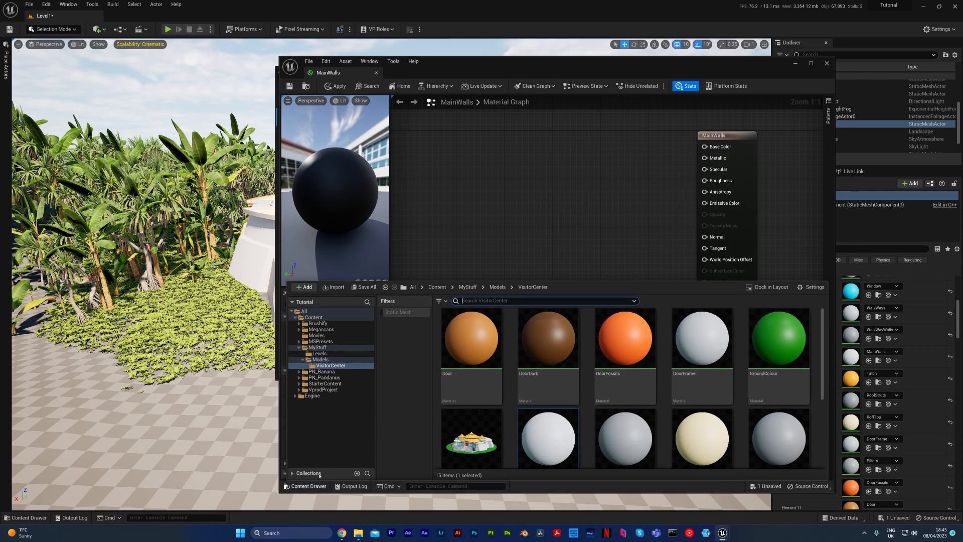
{"action": "left_click", "coordinate": [333, 331]}
{"action": "double_click", "coordinate": [529, 338]}
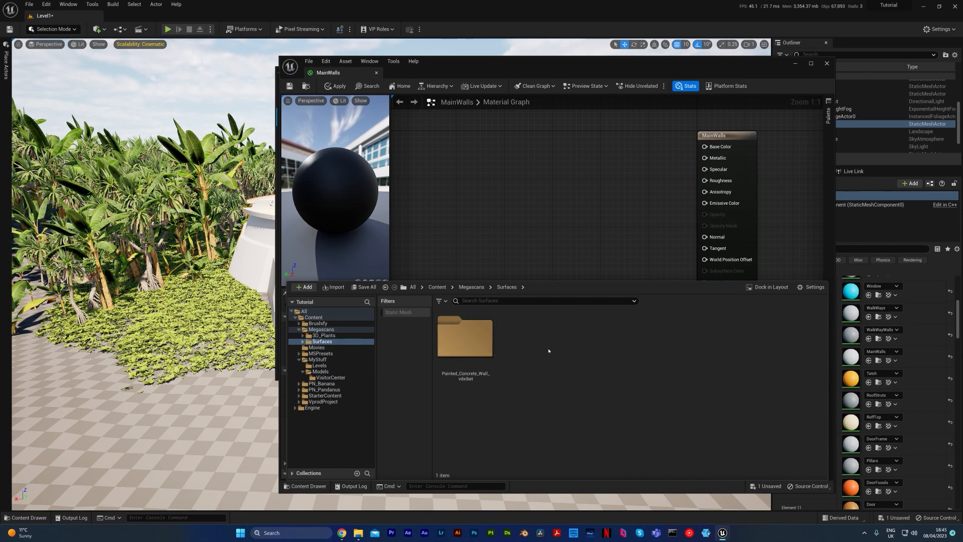
{"action": "double_click", "coordinate": [485, 341]}
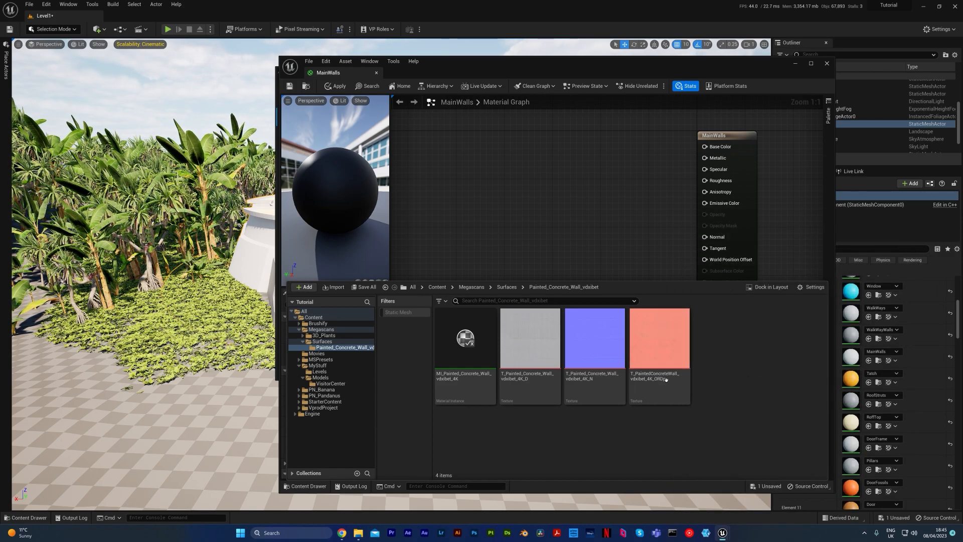
{"action": "left_click", "coordinate": [678, 347]}
{"action": "left_click", "coordinate": [531, 341], "text": "shift"}
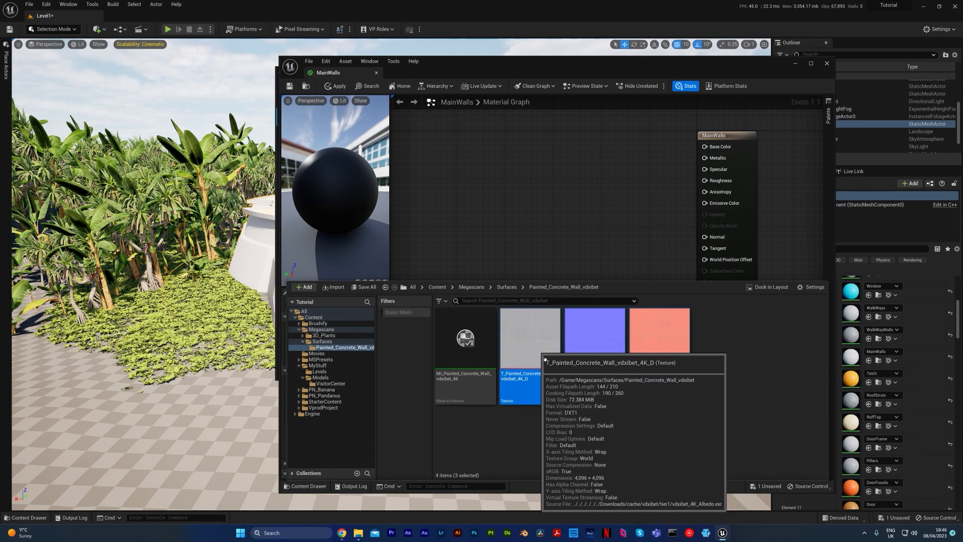
{"action": "left_click_drag", "start_coordinate": [530, 352], "coordinate": [502, 124]}
Arrange the texture samples in one column, with the color texture first, the normal map second and the ORDp texture third.
{"action": "left_click_drag", "start_coordinate": [575, 200], "coordinate": [512, 221]}
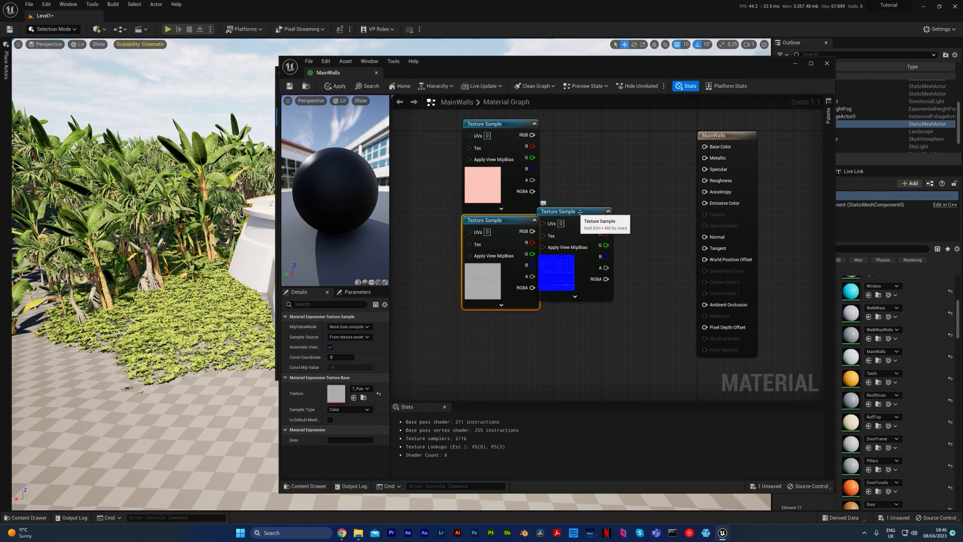
{"action": "left_click_drag", "start_coordinate": [572, 212], "coordinate": [605, 261]}
{"action": "left_click_drag", "start_coordinate": [499, 124], "coordinate": [505, 318]}
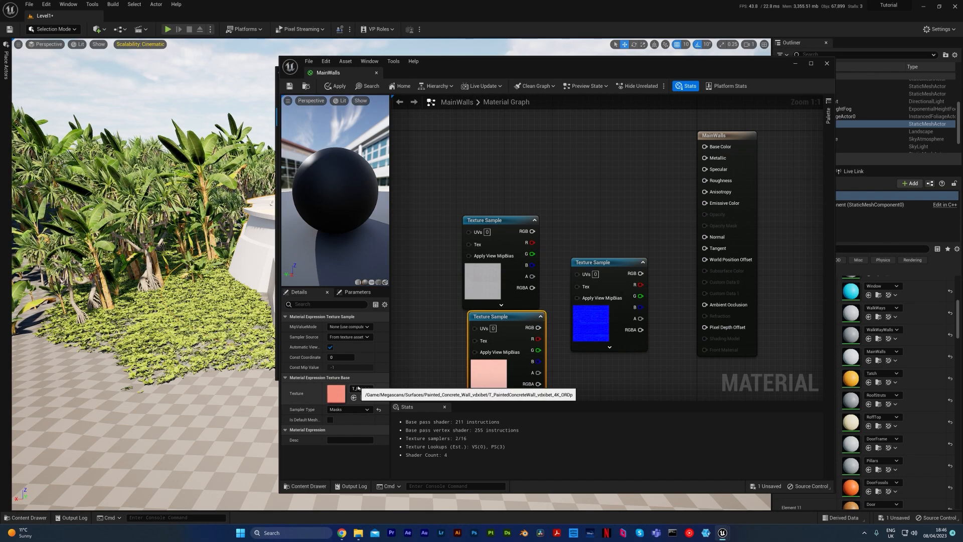
{"action": "left_click_drag", "start_coordinate": [497, 221], "coordinate": [504, 136]}
{"action": "left_click_drag", "start_coordinate": [592, 265], "coordinate": [490, 236]}
{"action": "left_click_drag", "start_coordinate": [506, 317], "coordinate": [507, 329]}
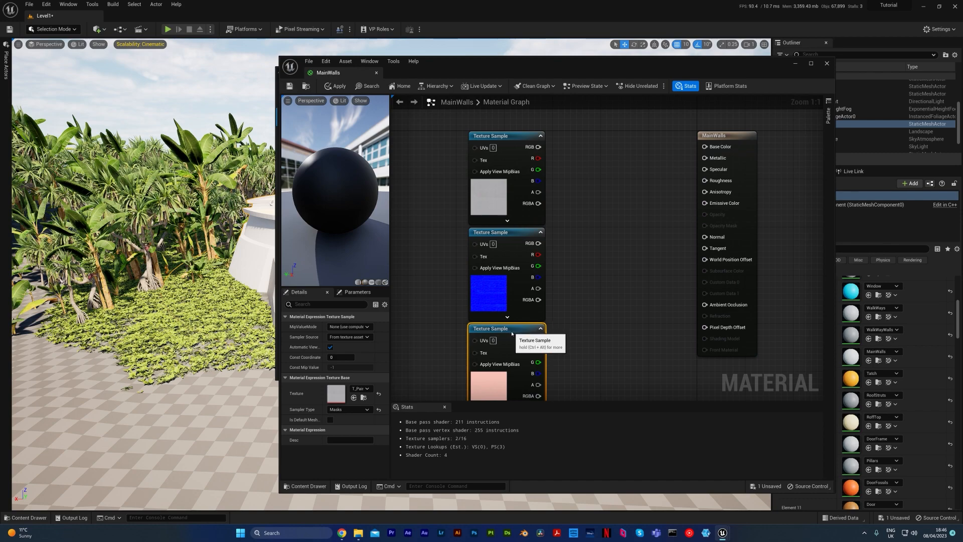
{"action": "scroll", "coordinate": [632, 256], "scroll_direction": "down", "scroll_amount": 1}
{"action": "right_click_drag", "start_coordinate": [637, 297], "coordinate": [604, 285]}
{"action": "scroll", "coordinate": [631, 256], "scroll_direction": "down", "scroll_amount": 1}
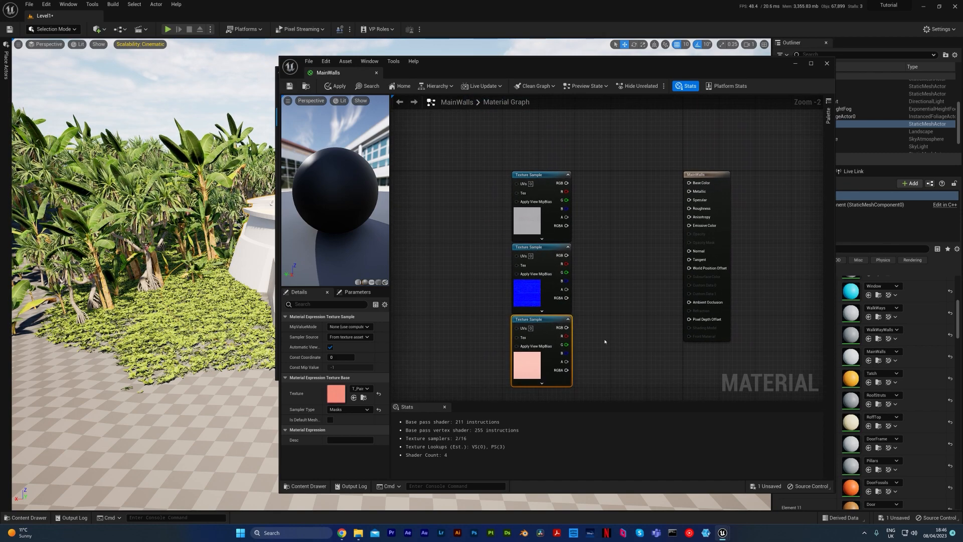
Move all three texture samples together closer to the MainWalls node.
{"action": "left_click_drag", "start_coordinate": [609, 348], "coordinate": [503, 163]}
{"action": "left_click_drag", "start_coordinate": [557, 233], "coordinate": [597, 201]}
{"action": "left_click", "coordinate": [647, 216]}
{"action": "right_click_drag", "start_coordinate": [651, 222], "coordinate": [579, 213]}
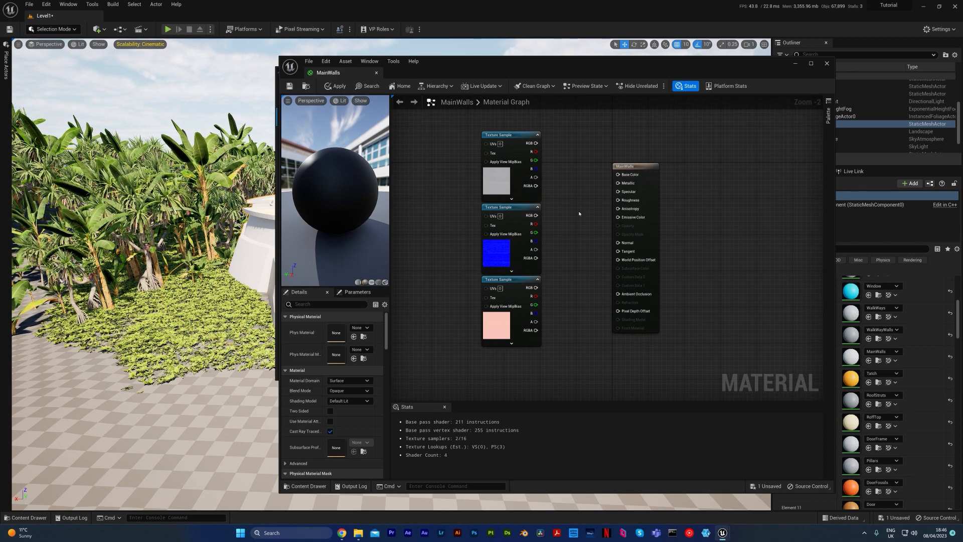
{"action": "mouse_move", "coordinate": [467, 127]}
{"action": "left_mouse_down"}
{"action": "mouse_move", "coordinate": [548, 187]}
{"action": "mouse_move", "coordinate": [470, 129]}
{"action": "left_mouse_up"}
{"action": "left_click", "coordinate": [556, 207]}
{"action": "left_click", "coordinate": [449, 217]}
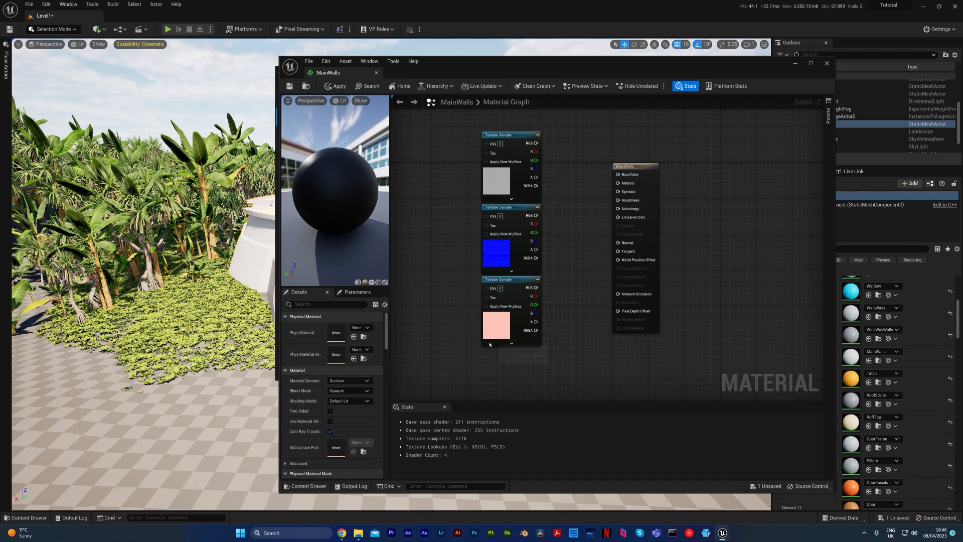
Connect the color texture's RGB output to Base Color and the normal map's RGB output to Normal.
{"action": "scroll", "coordinate": [598, 276], "scroll_direction": "up", "scroll_amount": 1}
{"action": "right_click_drag", "start_coordinate": [598, 276], "coordinate": [598, 301]}
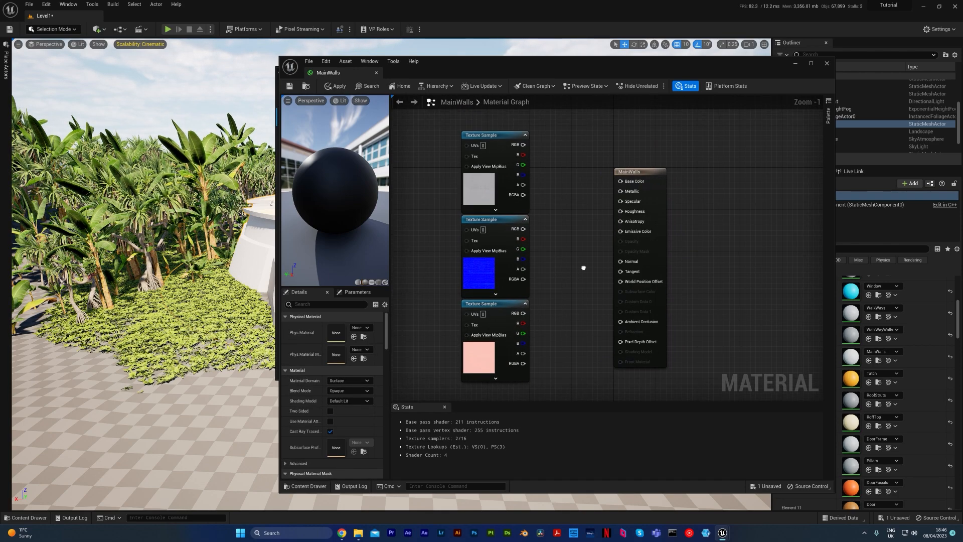
{"action": "left_click_drag", "start_coordinate": [523, 144], "coordinate": [620, 181]}
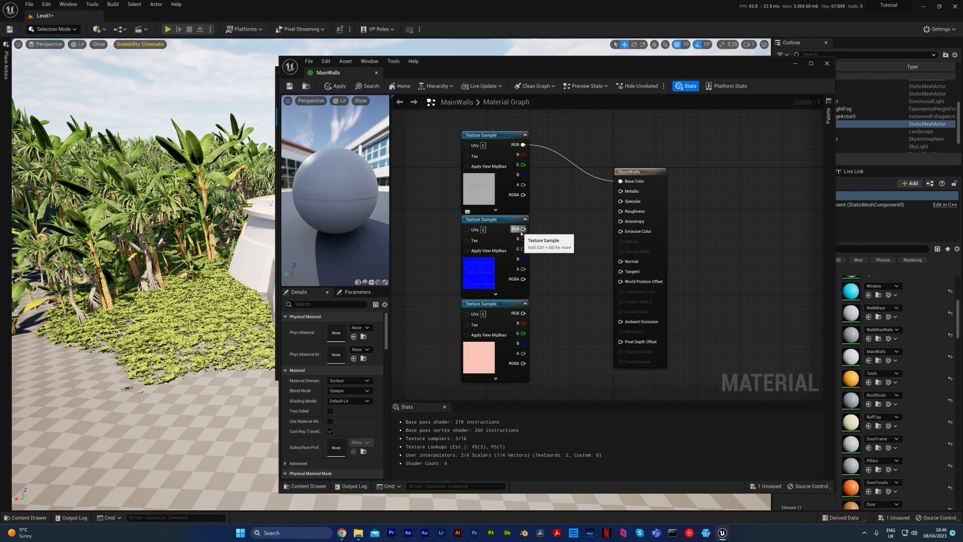
{"action": "left_click_drag", "start_coordinate": [354, 202], "coordinate": [365, 208]}
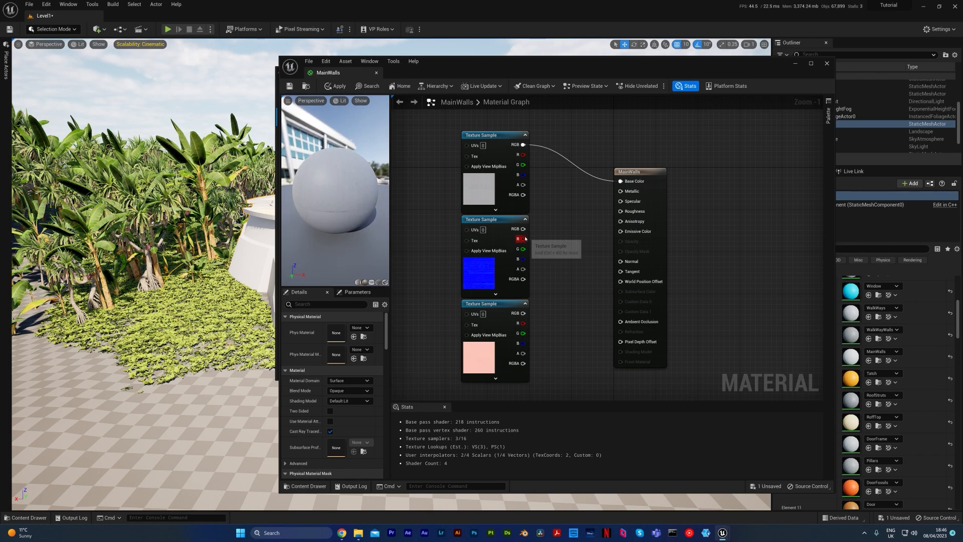
{"action": "left_click_drag", "start_coordinate": [523, 229], "coordinate": [621, 262]}
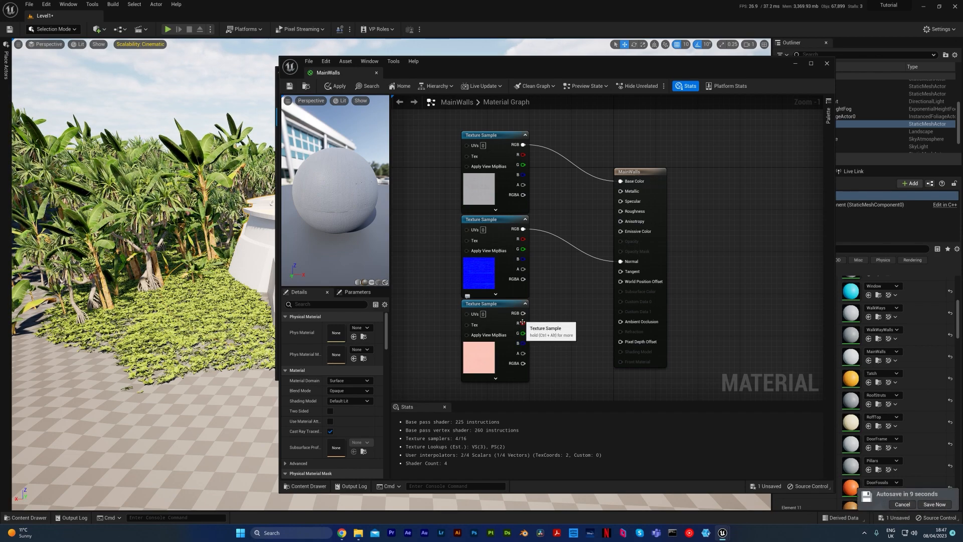
Connect the ORDp texture's red channel to Ambient Occlusion and its green channel to Roughness.
{"action": "left_click", "coordinate": [911, 505]}
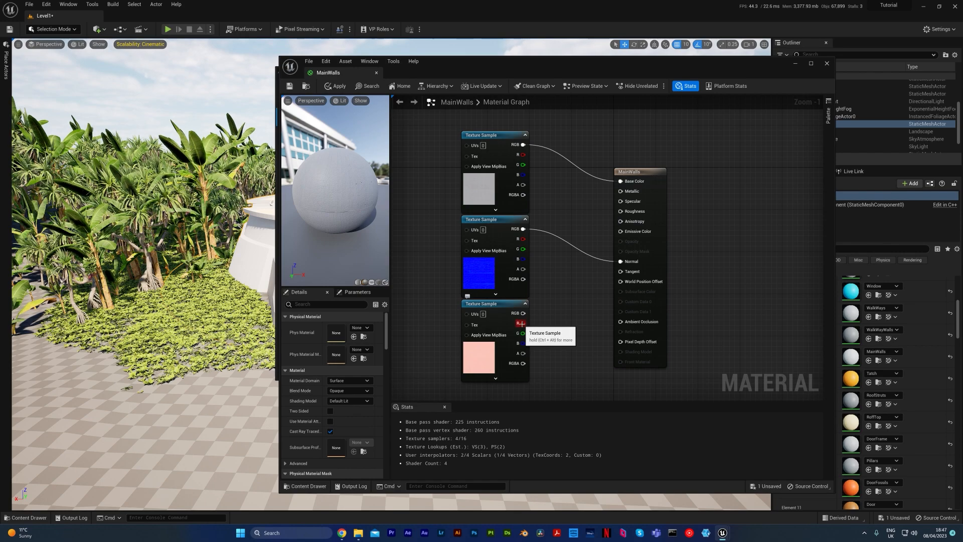
{"action": "left_click_drag", "start_coordinate": [523, 323], "coordinate": [622, 325]}
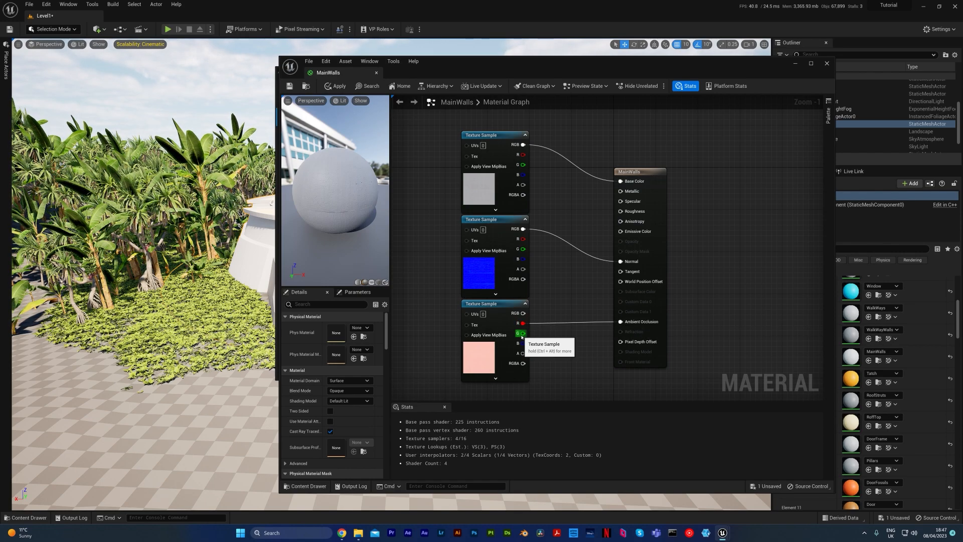
{"action": "left_click_drag", "start_coordinate": [523, 333], "coordinate": [621, 211]}
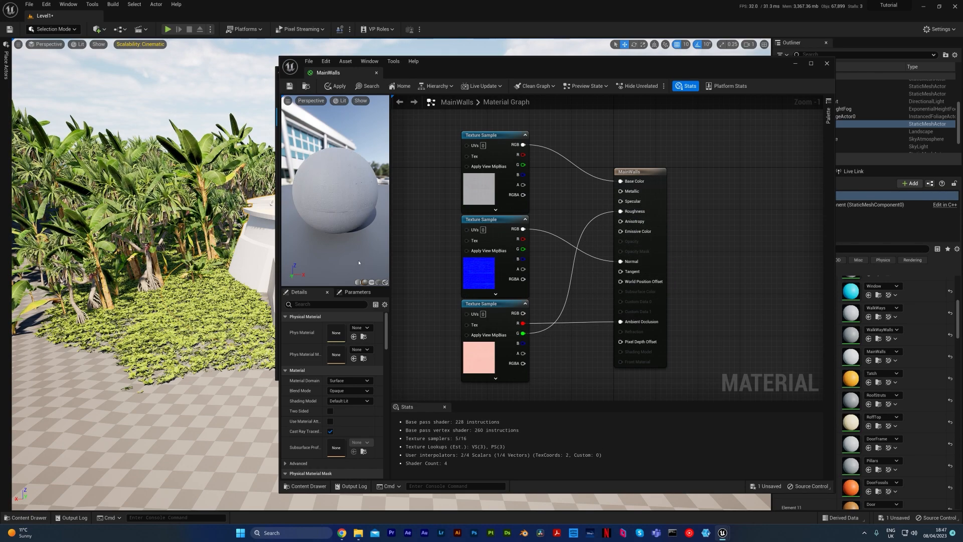
{"action": "mouse_move", "coordinate": [335, 191]}
{"action": "left_mouse_down"}
{"action": "mouse_move", "coordinate": [357, 206]}
{"action": "mouse_move", "coordinate": [321, 191]}
{"action": "left_mouse_up"}
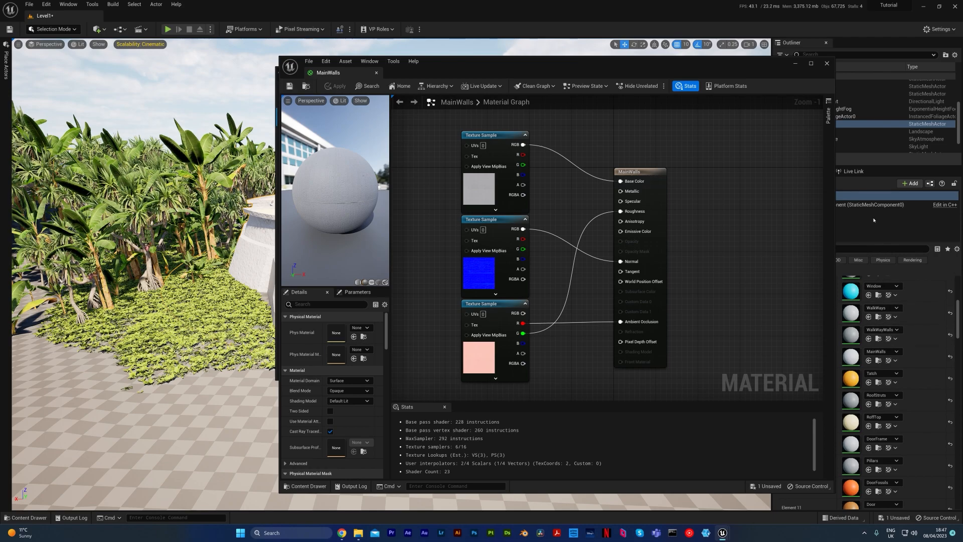
Close the Bridge window and examine the concrete texture on the building's walls in the level.
{"action": "left_click", "coordinate": [796, 63]}
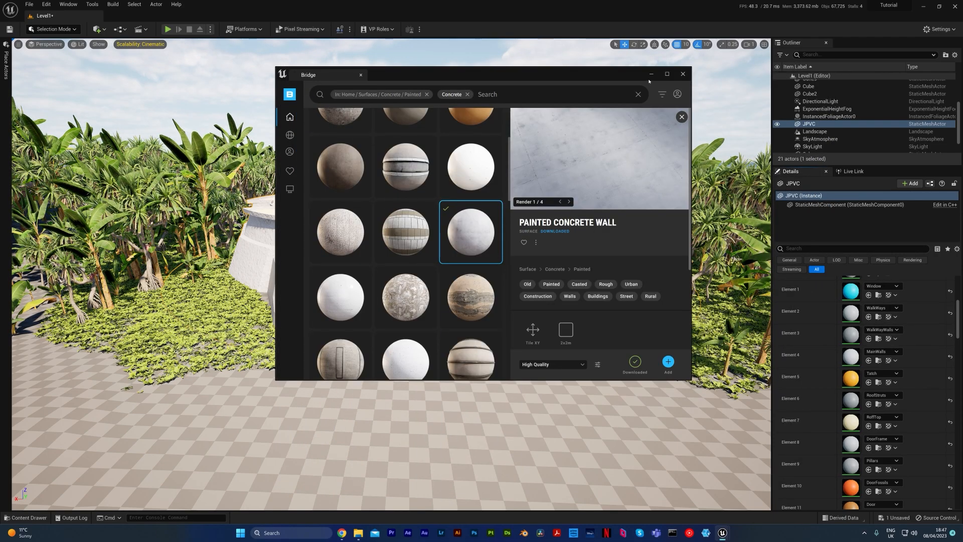
{"action": "left_click", "coordinate": [682, 75]}
{"action": "right_click_drag", "start_coordinate": [506, 241], "coordinate": [542, 206]}
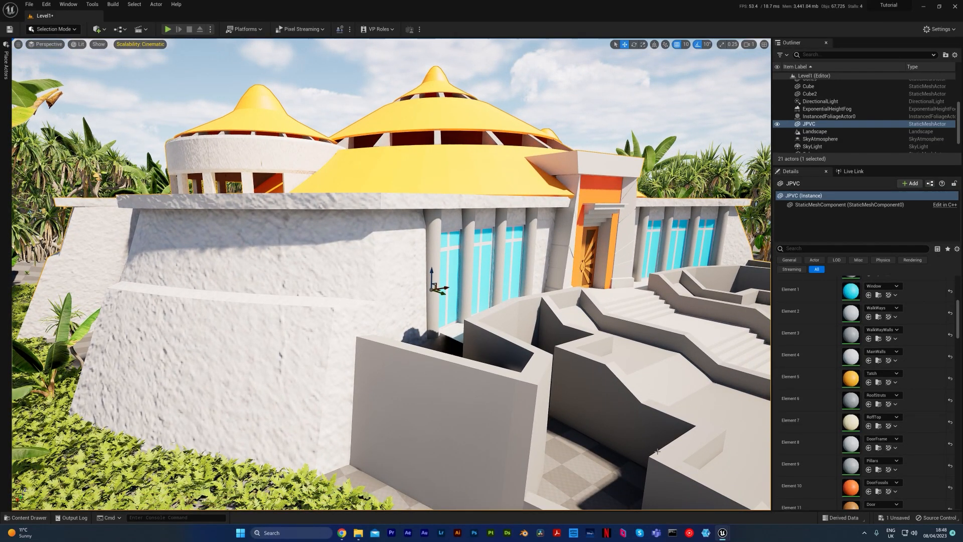
{"action": "left_click", "coordinate": [763, 489]}
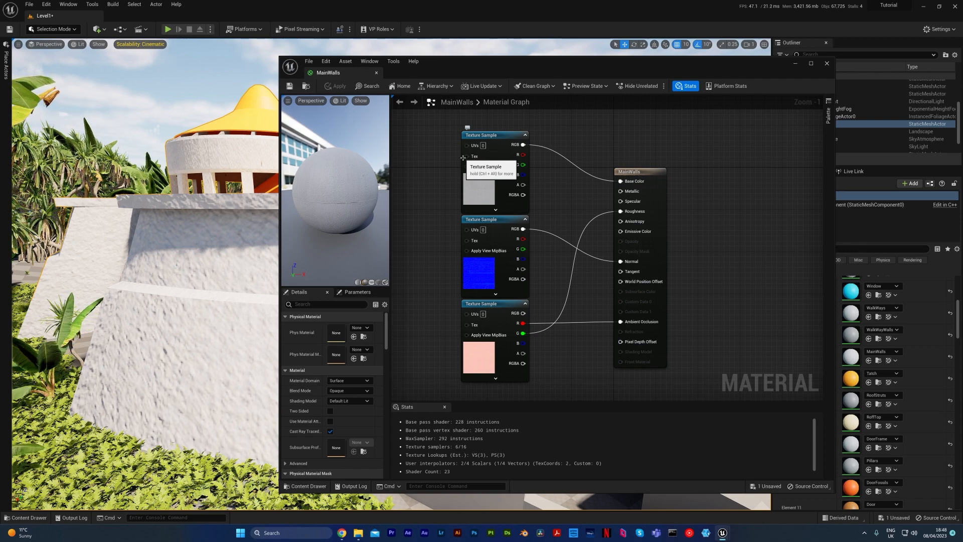
Add a TextureCoordinate node to the MainWalls graph, in free space before the texture samples.
{"action": "right_click_drag", "start_coordinate": [465, 164], "coordinate": [579, 163]}
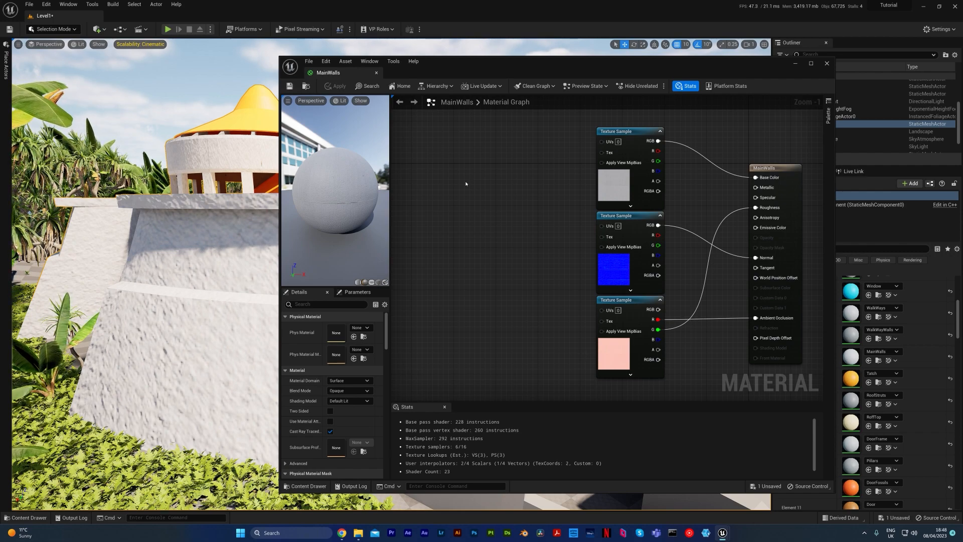
{"action": "key", "text": "u"}
{"action": "left_click", "coordinate": [427, 141]}
{"action": "left_click_drag", "start_coordinate": [454, 147], "coordinate": [447, 216]}
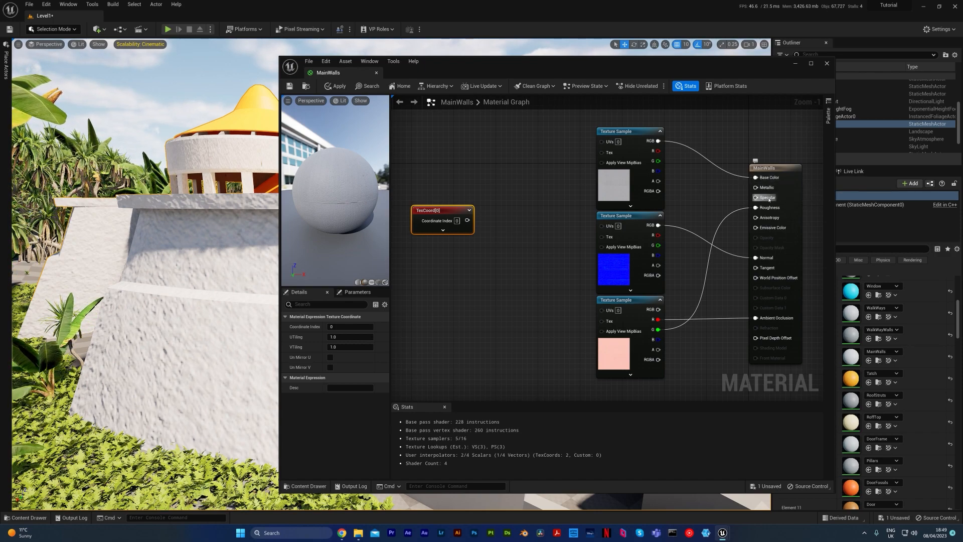
Add a single-value Constant node and place it just below the TextureCoordinate node.
{"action": "left_click", "coordinate": [455, 247]}
{"action": "left_click_drag", "start_coordinate": [481, 258], "coordinate": [455, 243]}
{"action": "left_click", "coordinate": [549, 266]}
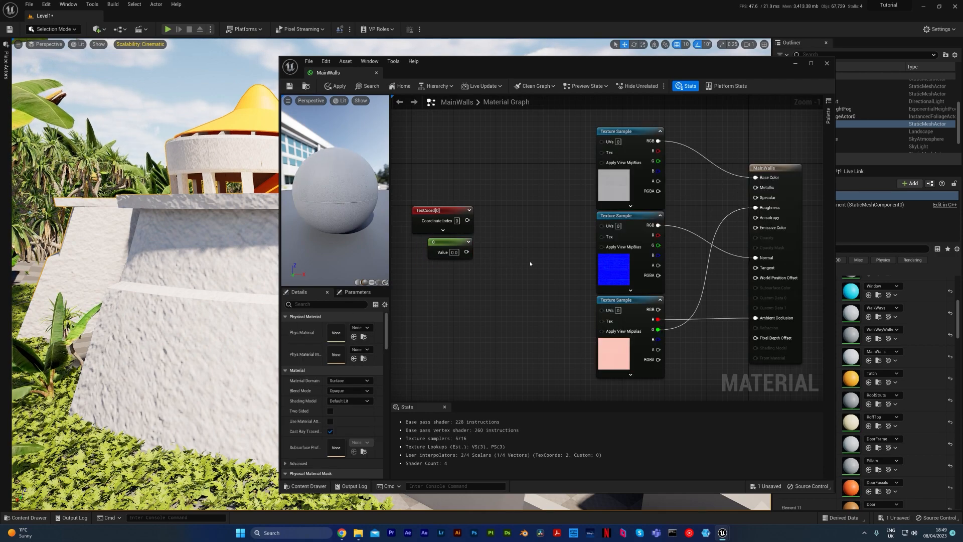
Add a Multiply node and connect the TextureCoordinate to its A input and the Constant to its B input.
{"action": "left_click", "coordinate": [527, 192]}
{"action": "left_click_drag", "start_coordinate": [530, 193], "coordinate": [514, 221]}
{"action": "left_click_drag", "start_coordinate": [465, 252], "coordinate": [466, 221]}
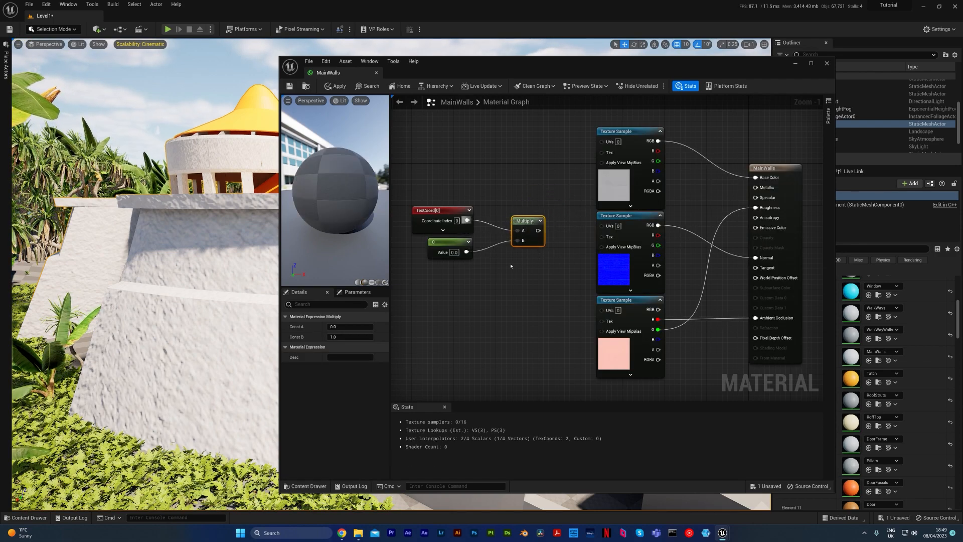
{"action": "left_click", "coordinate": [521, 277]}
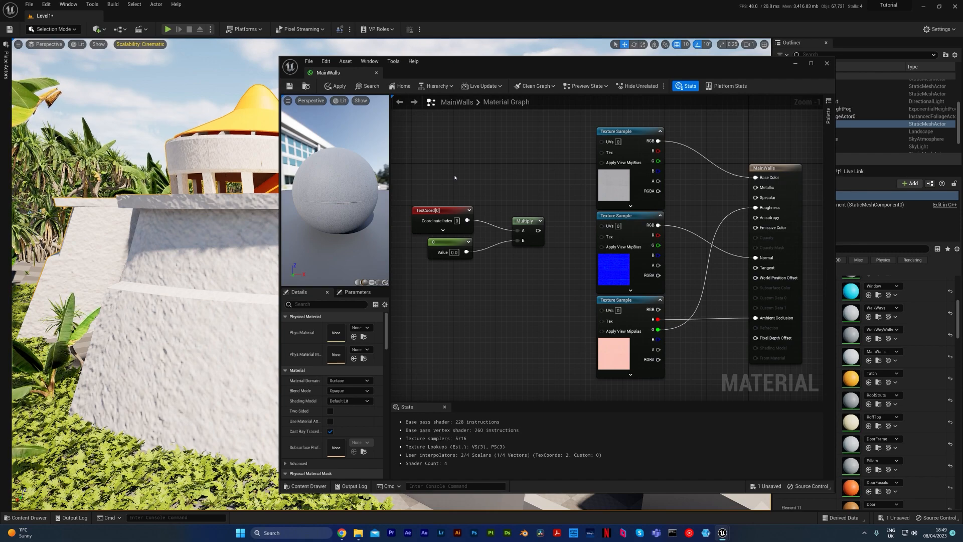
Add a second TextureCoordinate node above the first by searching the node list, and delete it again.
{"action": "right_click", "coordinate": [482, 150]}
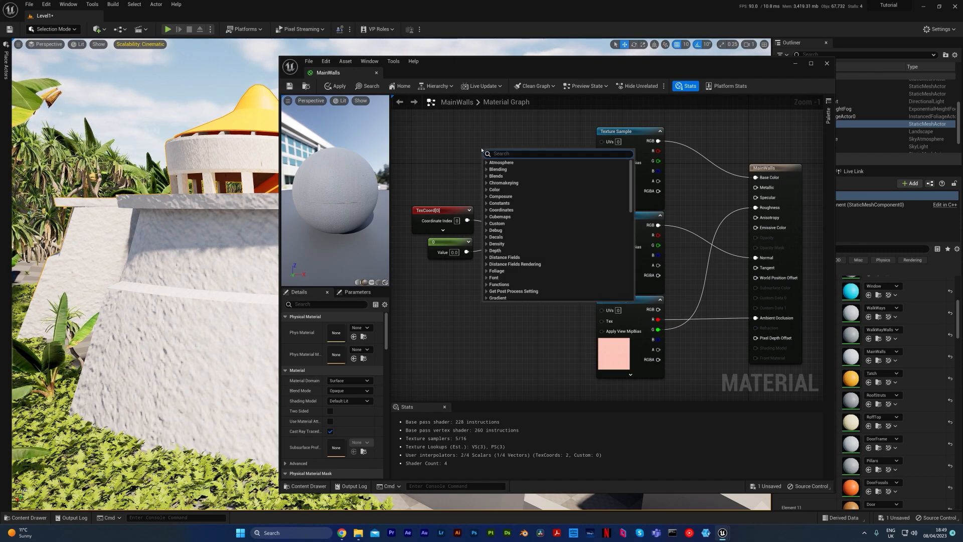
{"action": "type", "text": "text"}
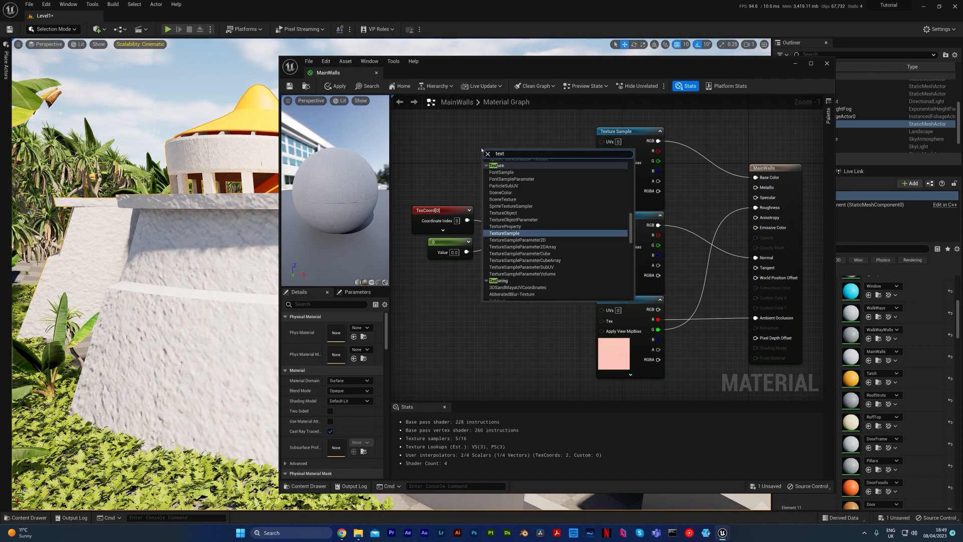
{"action": "type", "text": "urec"}
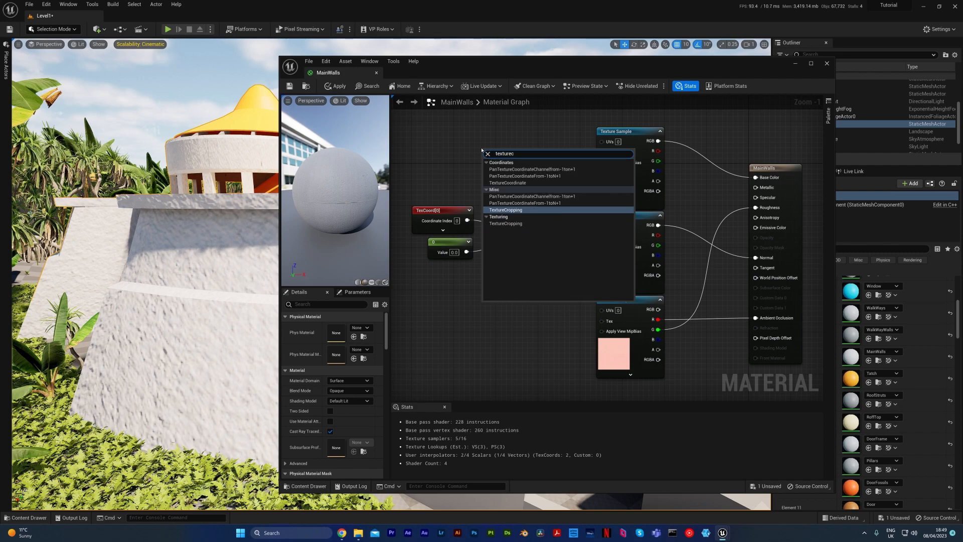
{"action": "left_click", "coordinate": [530, 183]}
{"action": "left_click_drag", "start_coordinate": [512, 152], "coordinate": [443, 177]}
{"action": "left_click", "coordinate": [511, 195]}
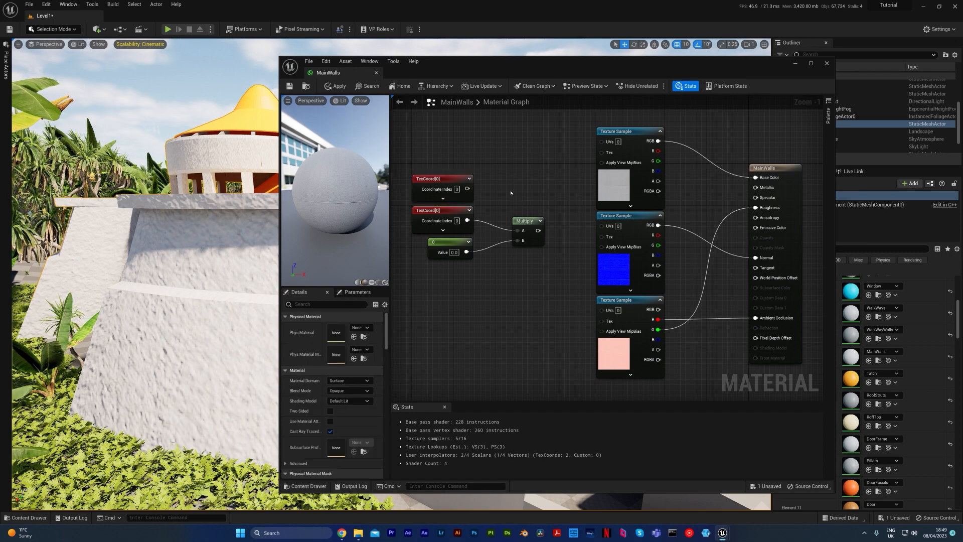
{"action": "left_click", "coordinate": [435, 178]}
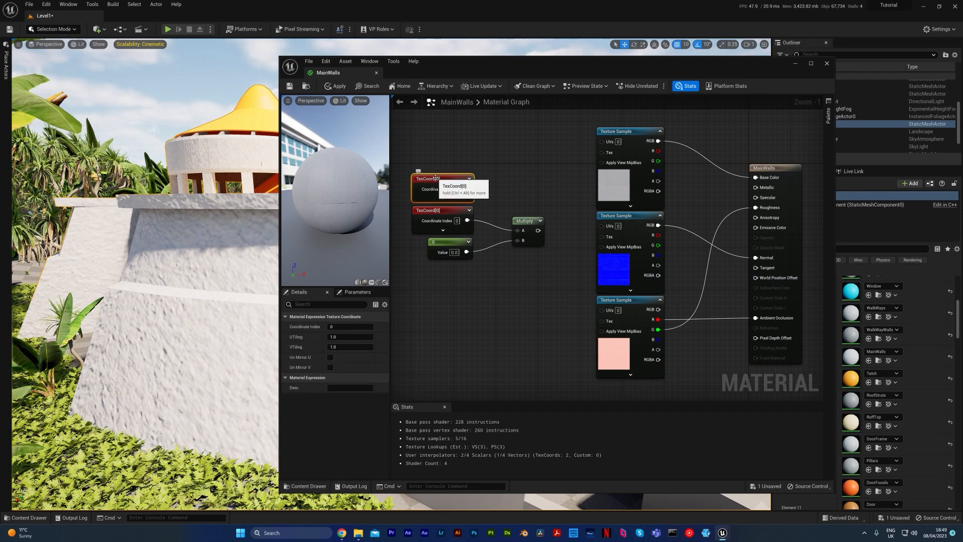
{"action": "key", "text": "Delete"}
Set the value of the Constant node feeding the Multiply node's B input to 1.
{"action": "left_click", "coordinate": [446, 208]}
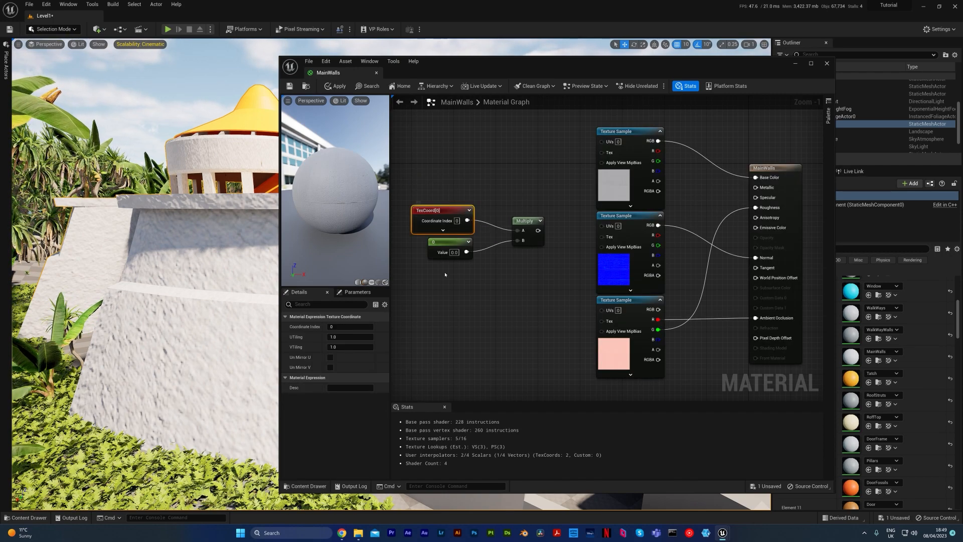
{"action": "left_click", "coordinate": [481, 292]}
{"action": "left_click", "coordinate": [447, 241]}
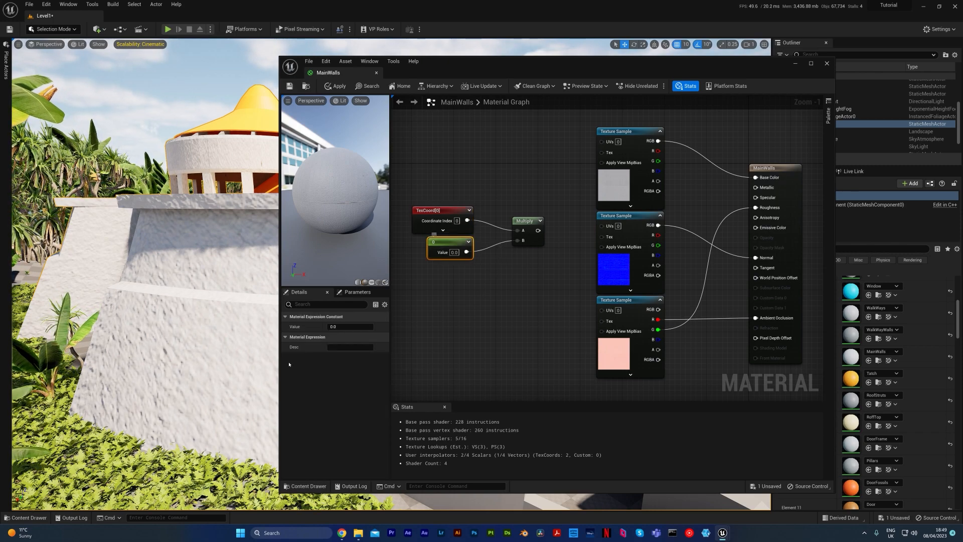
{"action": "left_click", "coordinate": [344, 326]}
{"action": "type", "text": "1"}
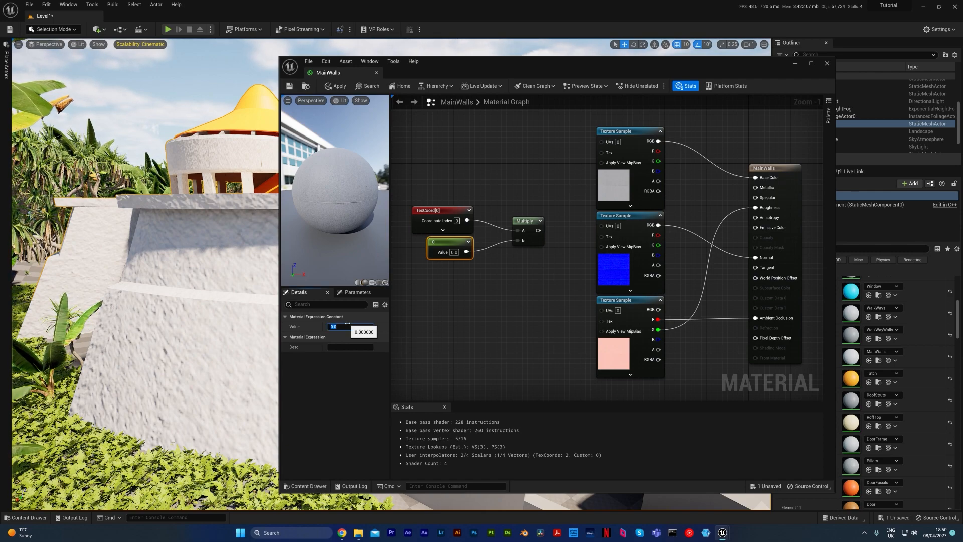
{"action": "key", "text": "Return"}
Connect the Multiply output to the UVs inputs of all three Texture Sample nodes.
{"action": "left_click_drag", "start_coordinate": [539, 230], "coordinate": [602, 141]}
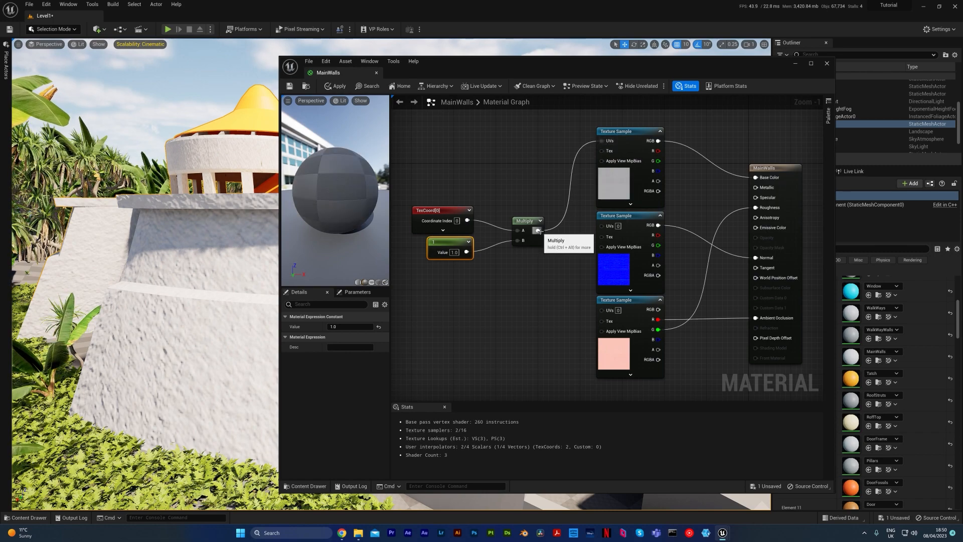
{"action": "left_click", "coordinate": [522, 221]}
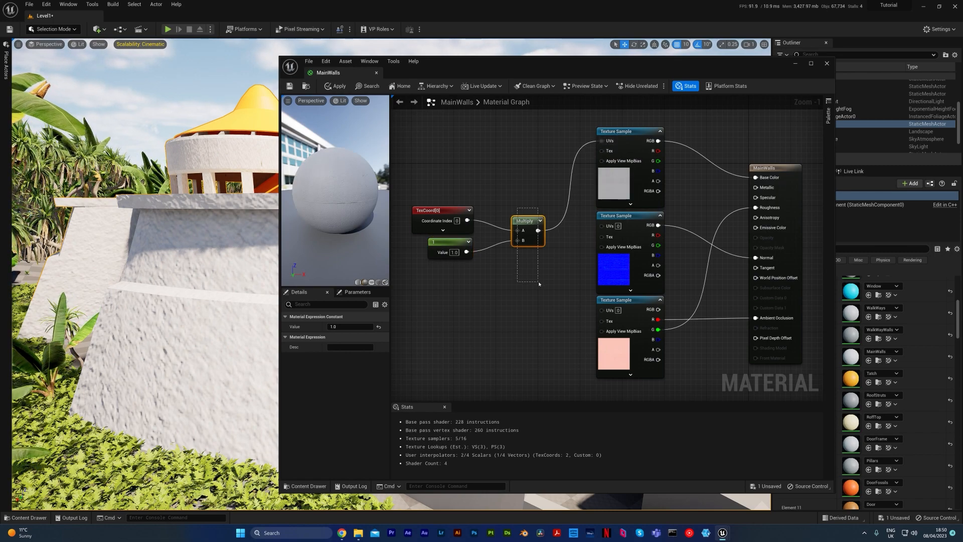
{"action": "left_click_drag", "start_coordinate": [538, 230], "coordinate": [602, 309]}
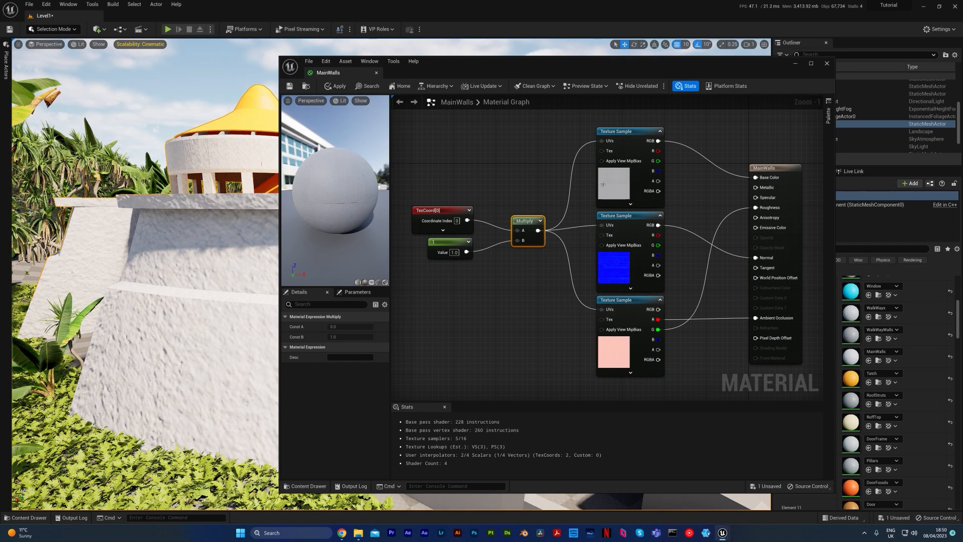
Try a value of 2 on the Constant node, return it to 1, and apply the material.
{"action": "left_click", "coordinate": [451, 249]}
{"action": "left_click", "coordinate": [354, 326]}
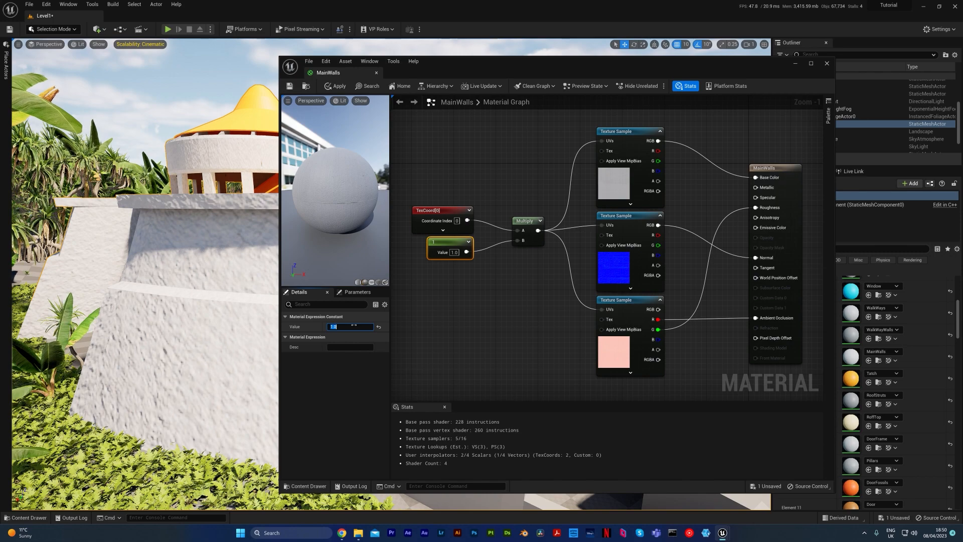
{"action": "type", "text": "2"}
{"action": "key", "text": "Return"}
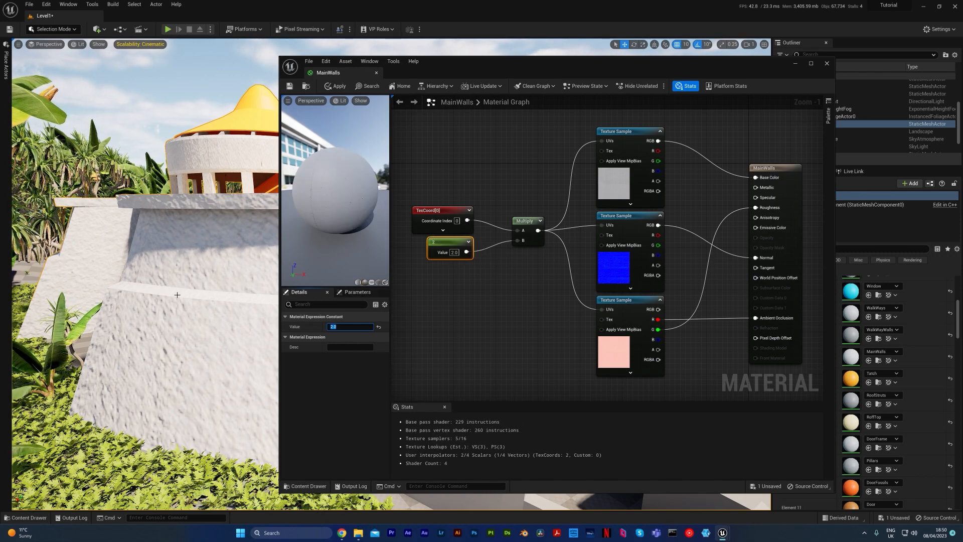
{"action": "key", "text": "Return"}
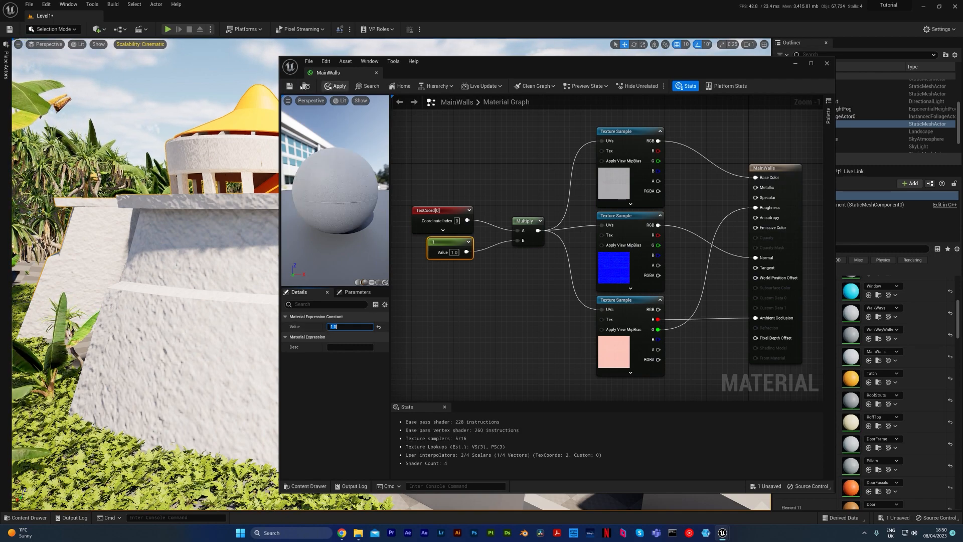
{"action": "left_click", "coordinate": [336, 86]}
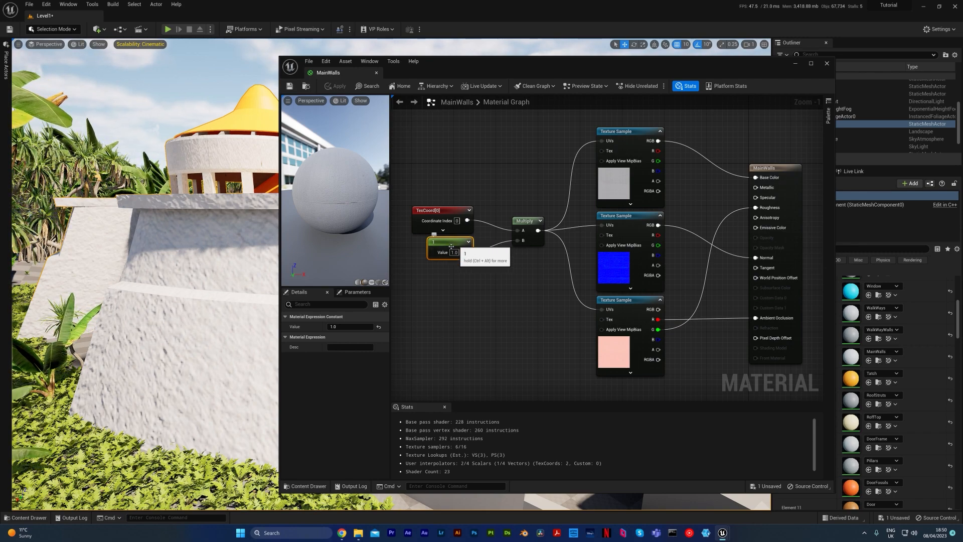
Convert the Constant node into a parameter named Tiling.
{"action": "left_click", "coordinate": [443, 261]}
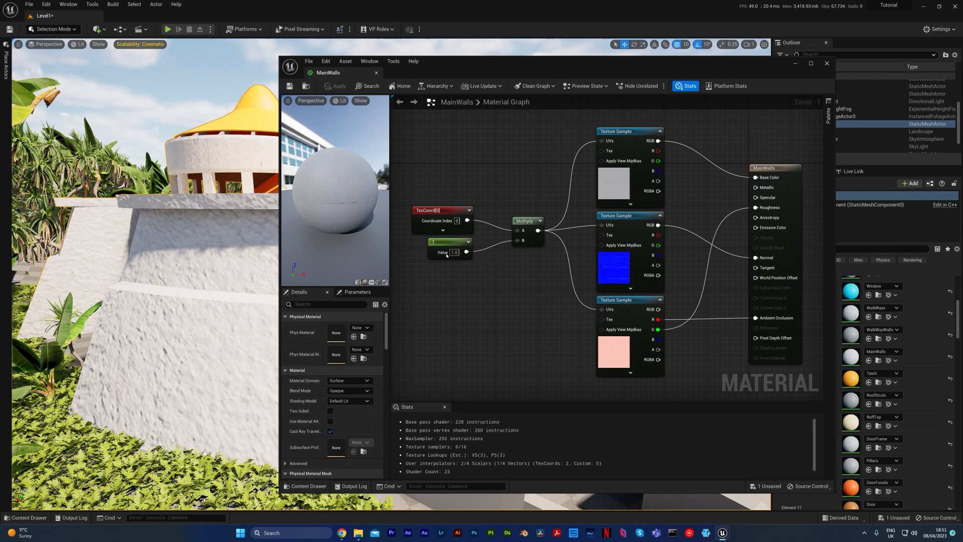
{"action": "left_click_drag", "start_coordinate": [425, 273], "coordinate": [480, 240]}
{"action": "left_click", "coordinate": [478, 296]}
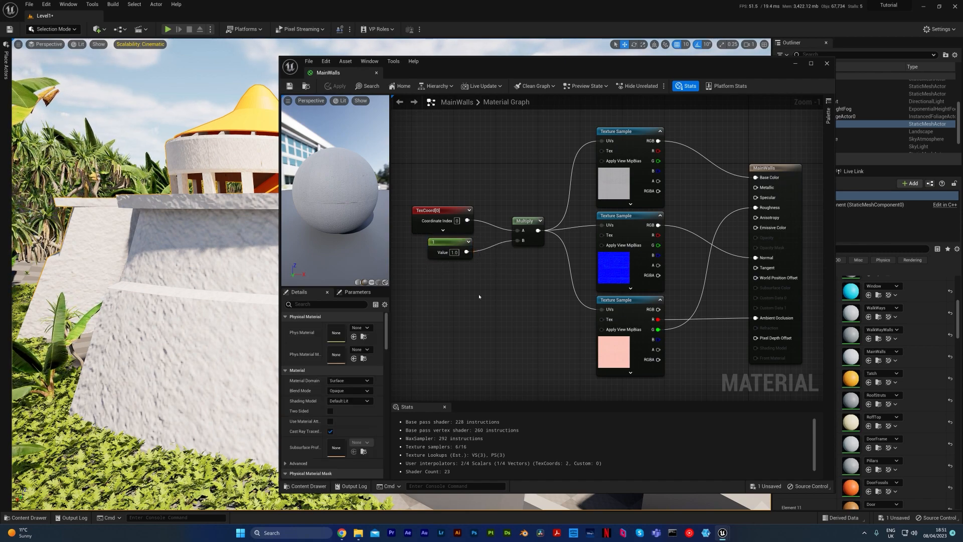
{"action": "right_click", "coordinate": [452, 243]}
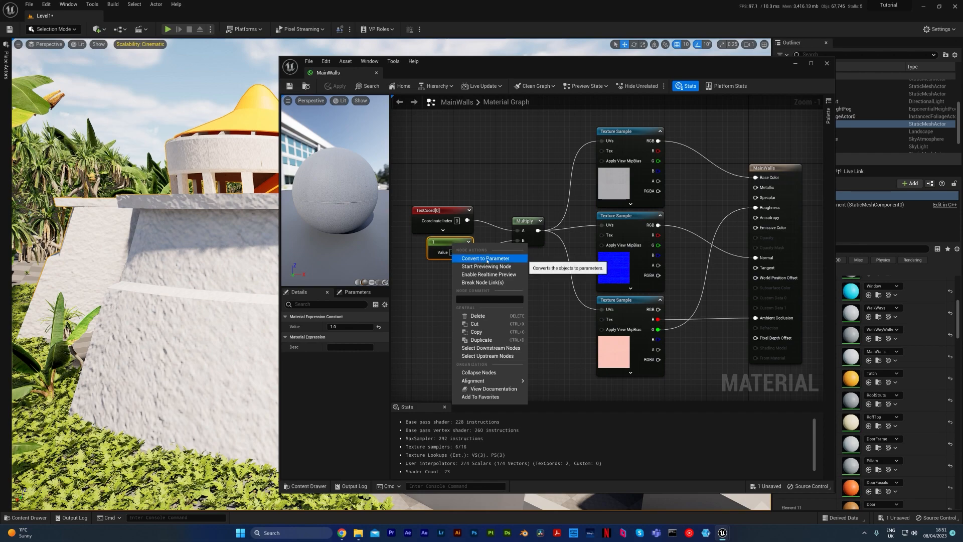
{"action": "left_click", "coordinate": [520, 259]}
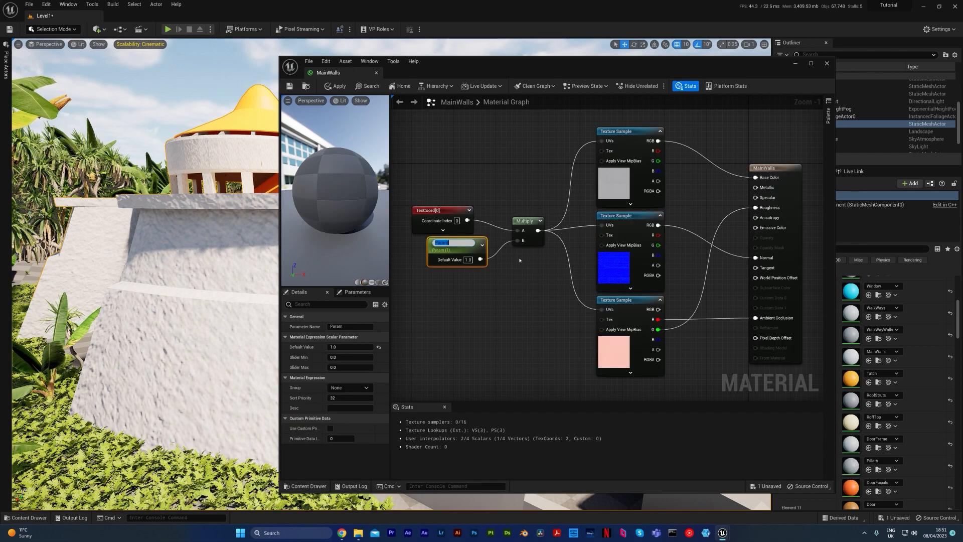
{"action": "type", "text": "Tiling"}
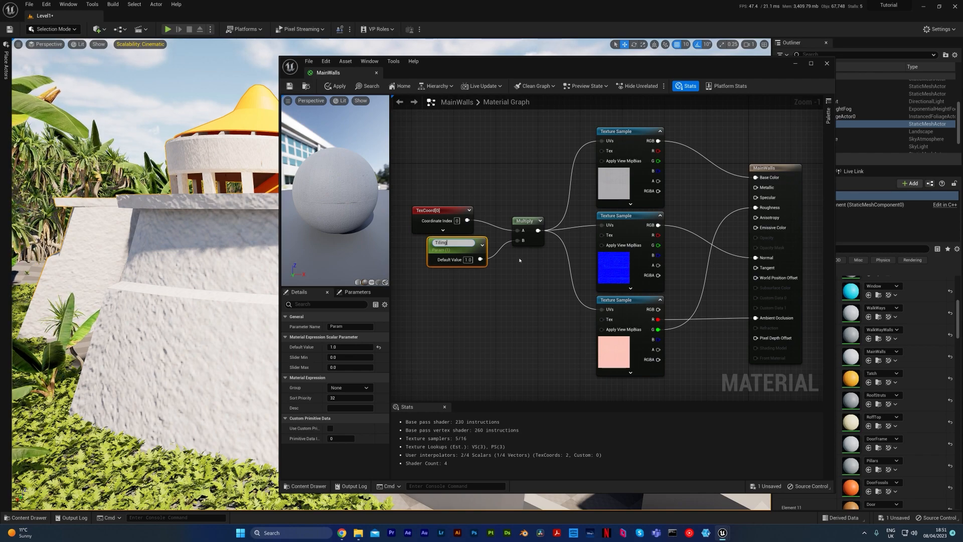
{"action": "key", "text": "Return"}
Duplicate the Tiling parameter twice below the original and wire the copies to the UVs of the normal and third texture samples.
{"action": "key", "text": "ctrl+d"}
{"action": "left_click_drag", "start_coordinate": [494, 271], "coordinate": [460, 310]}
{"action": "key", "text": "ctrl+d"}
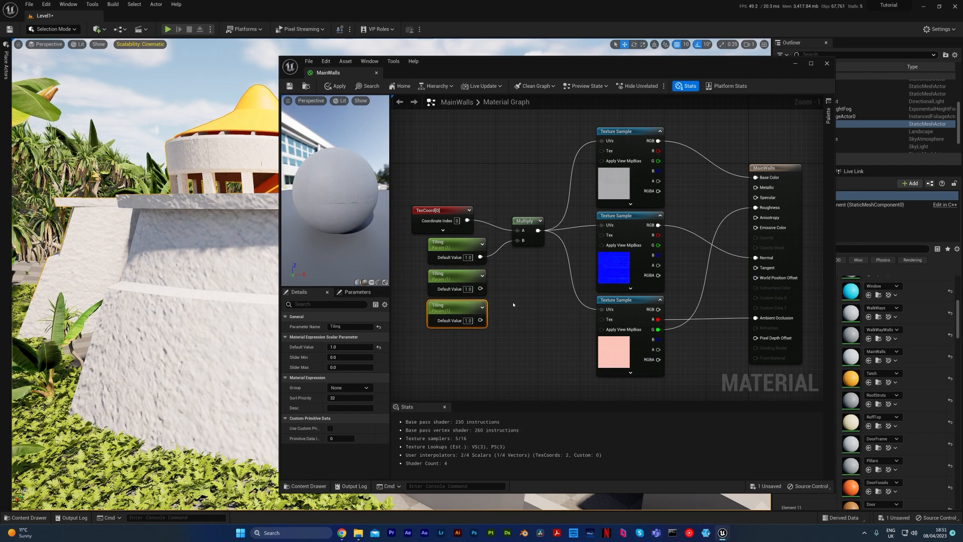
{"action": "left_click", "coordinate": [513, 304]}
{"action": "left_click_drag", "start_coordinate": [481, 289], "coordinate": [601, 225]}
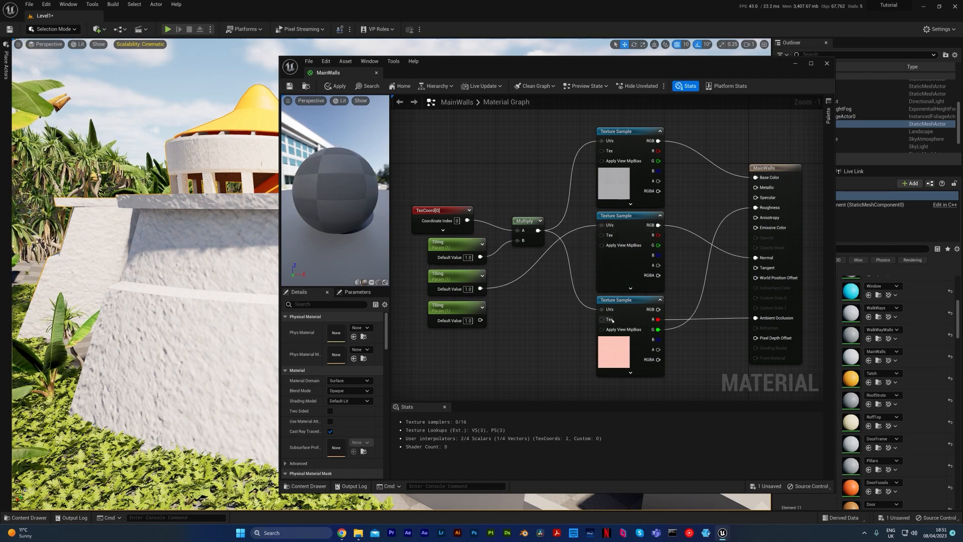
{"action": "left_click_drag", "start_coordinate": [601, 309], "coordinate": [481, 321]}
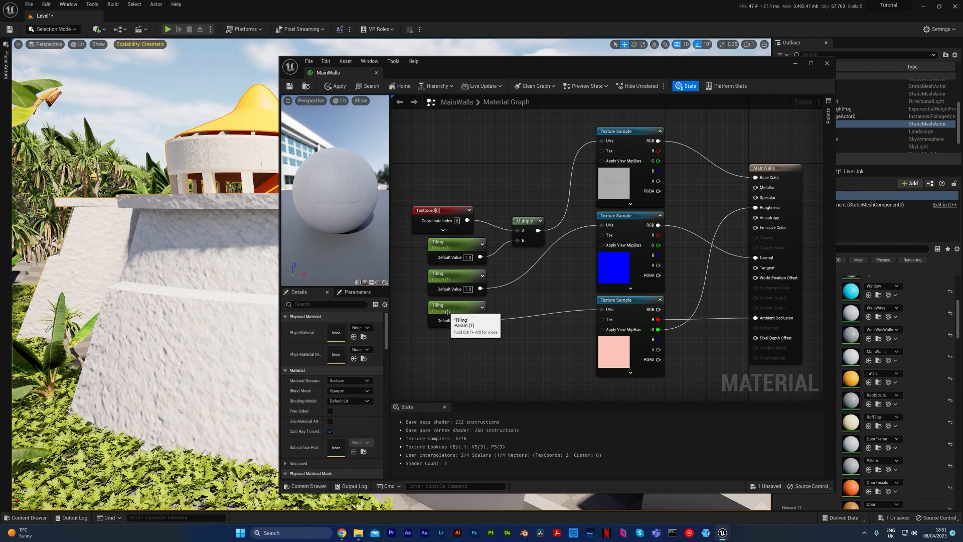
{"action": "left_click_drag", "start_coordinate": [422, 354], "coordinate": [502, 260]}
{"action": "left_click", "coordinate": [549, 283]}
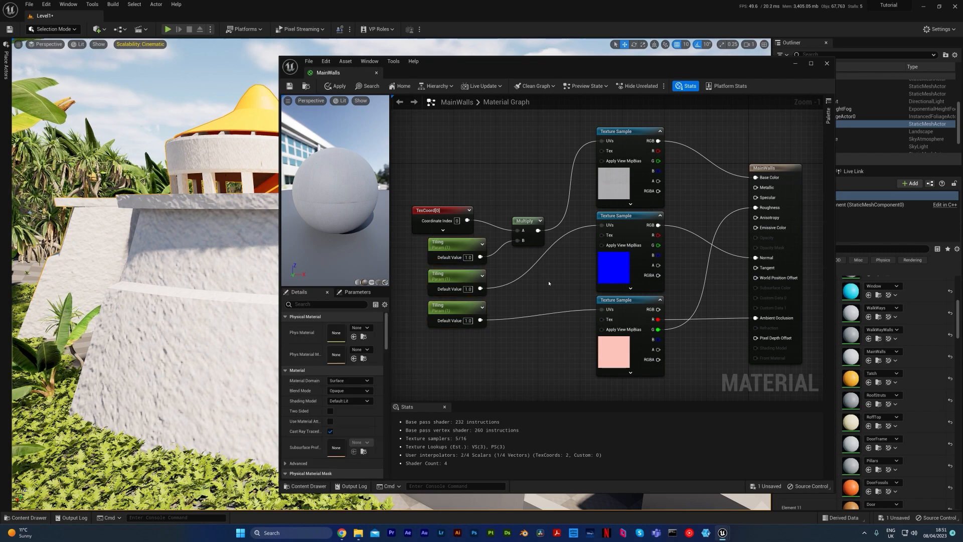
{"action": "left_click_drag", "start_coordinate": [410, 352], "coordinate": [484, 239]}
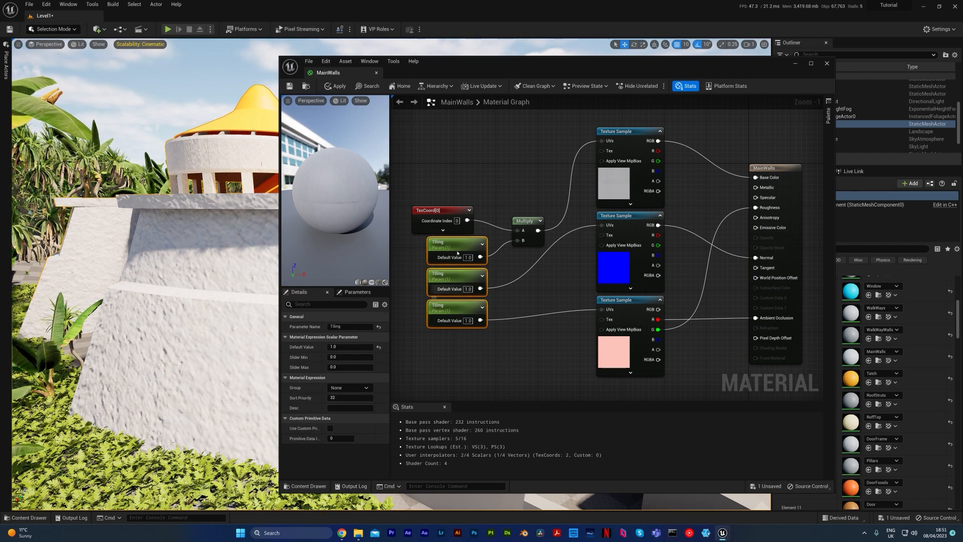
{"action": "left_click", "coordinate": [404, 248]}
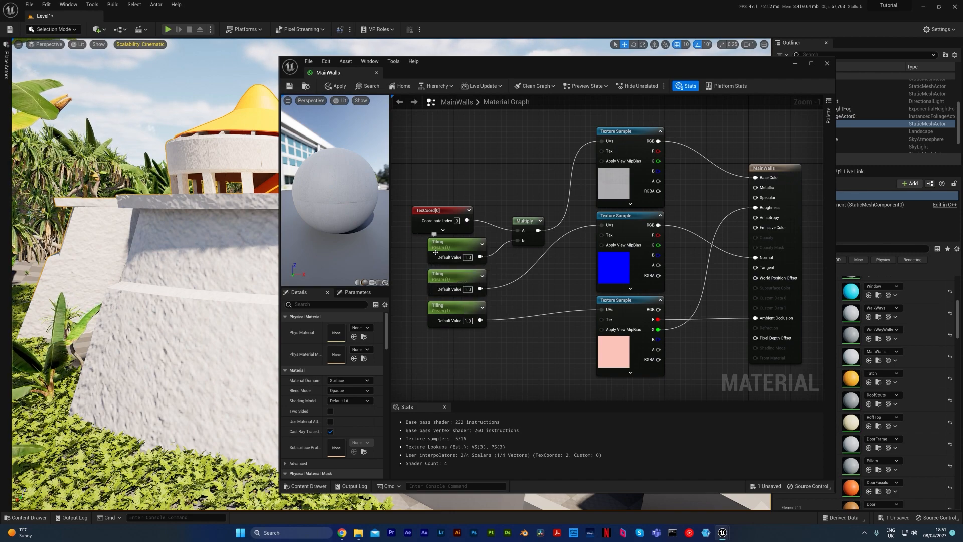
{"action": "right_click_drag", "start_coordinate": [407, 232], "coordinate": [470, 238]}
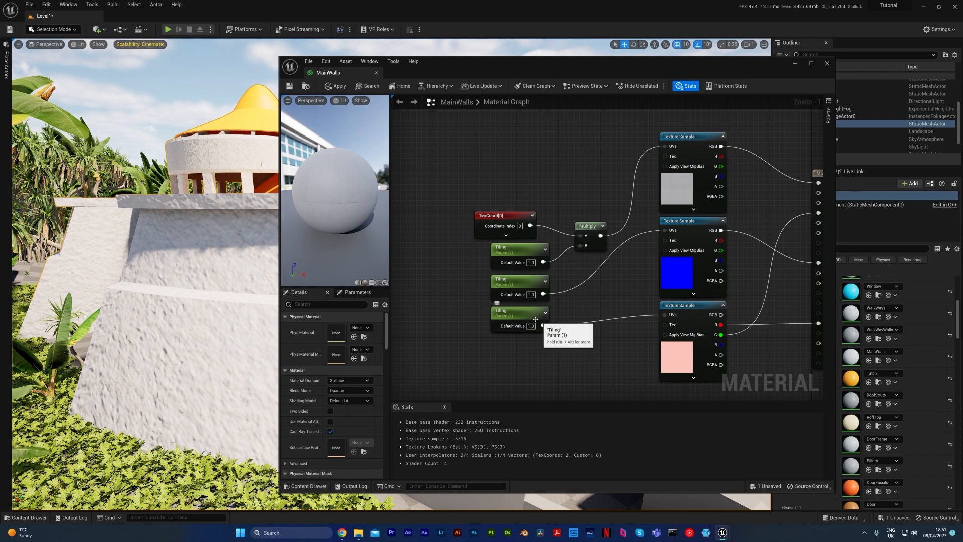
Rename the Tiling parameter connected to the Multiply node as sdgflksdjfhgTiling.
{"action": "left_click", "coordinate": [527, 262]}
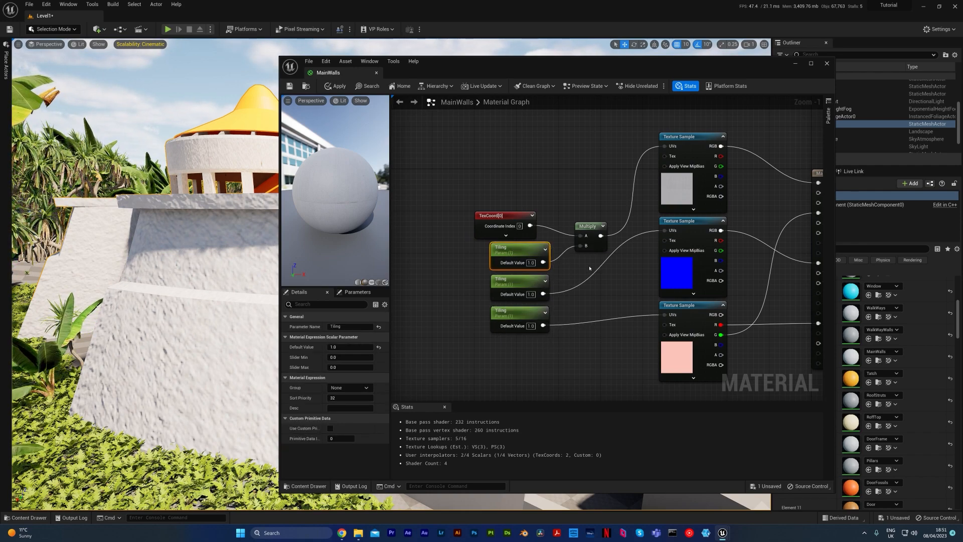
{"action": "key", "text": "F2"}
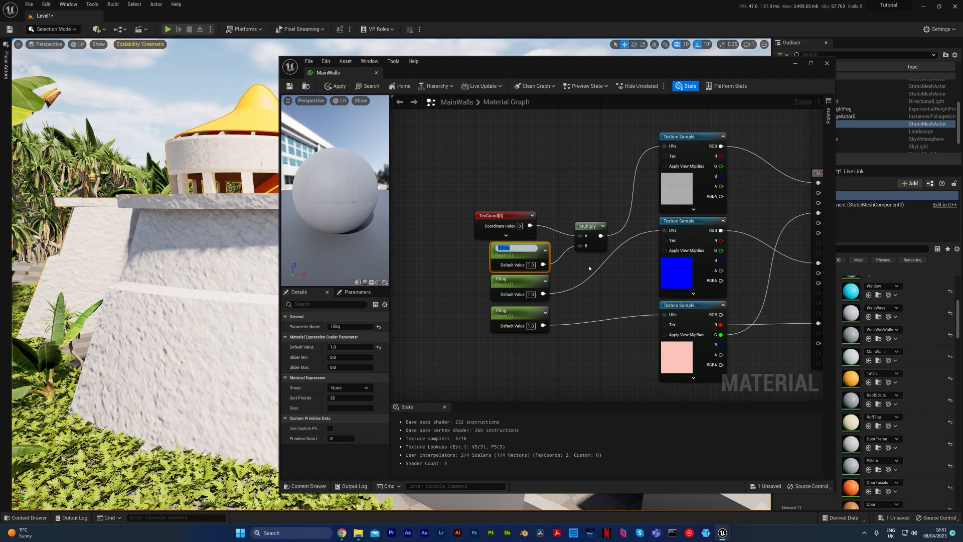
{"action": "key", "text": "Right"}
{"action": "type", "text": "sdgflksdjfhg"}
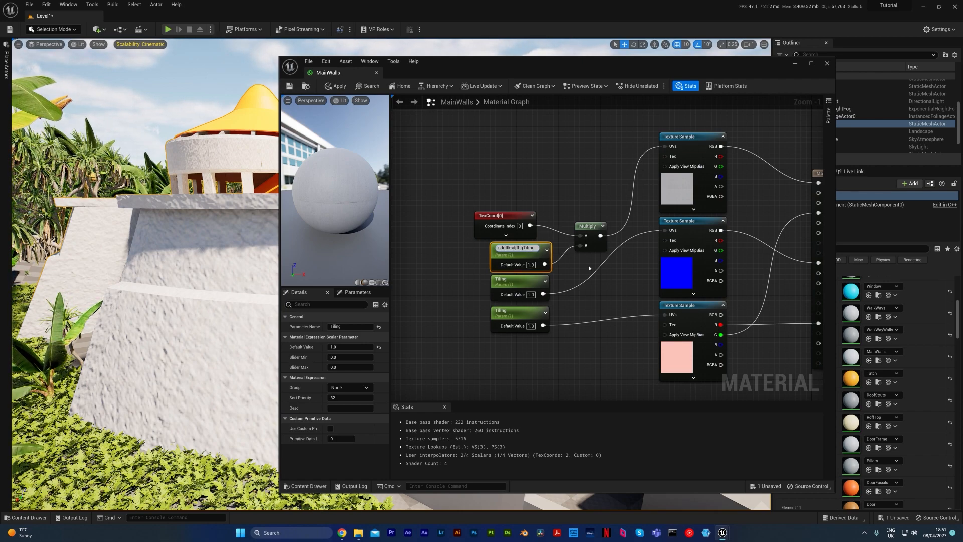
{"action": "key", "text": "Return"}
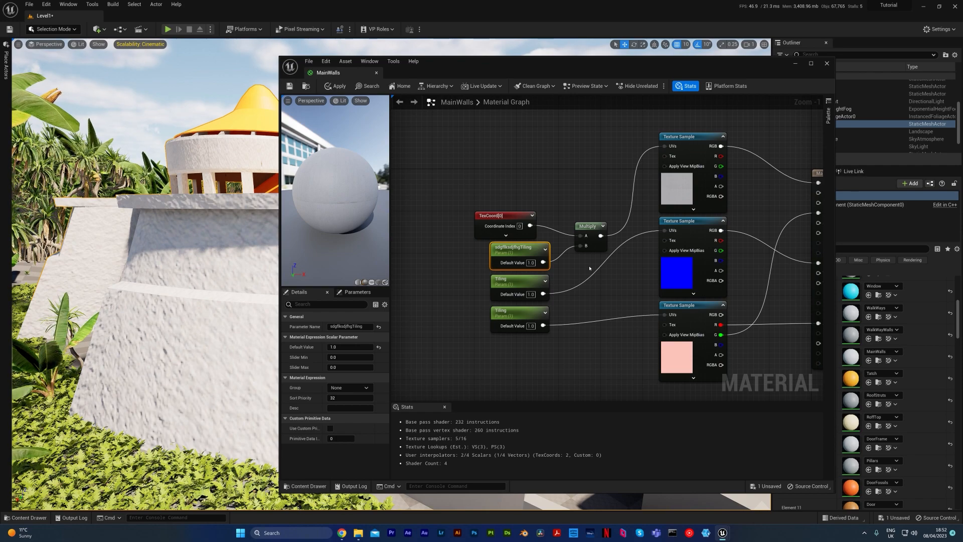
Undo the parameter rename, the direct UV connections and the two Tiling duplicates.
{"action": "key", "text": "ctrl+z"}
{"action": "key", "text": "ctrl+z"}
{"action": "key", "text": "ctrl+z"}
{"action": "key", "text": "ctrl+z"}
{"action": "key", "text": "ctrl+z"}
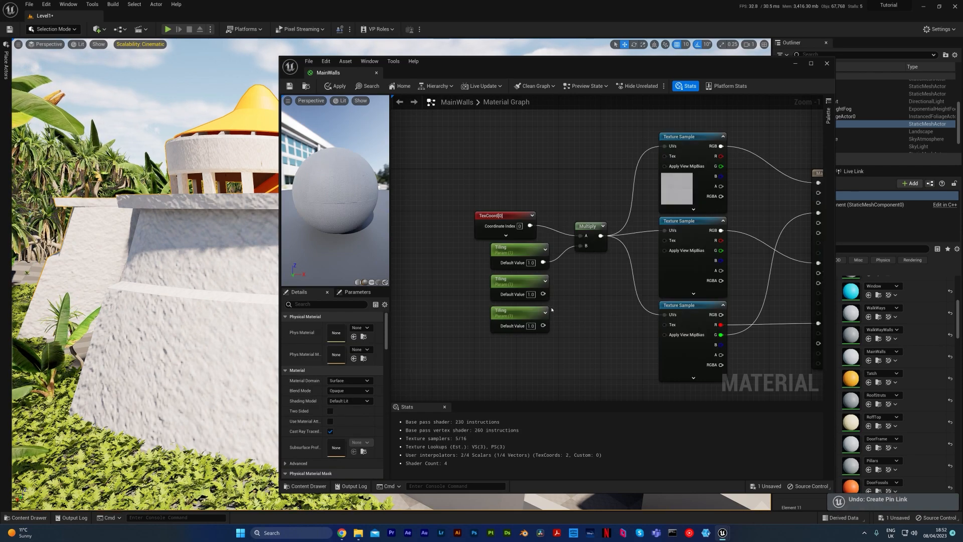
{"action": "key", "text": "ctrl+z"}
{"action": "key", "text": "ctrl+z"}
{"action": "key", "text": "ctrl+z"}
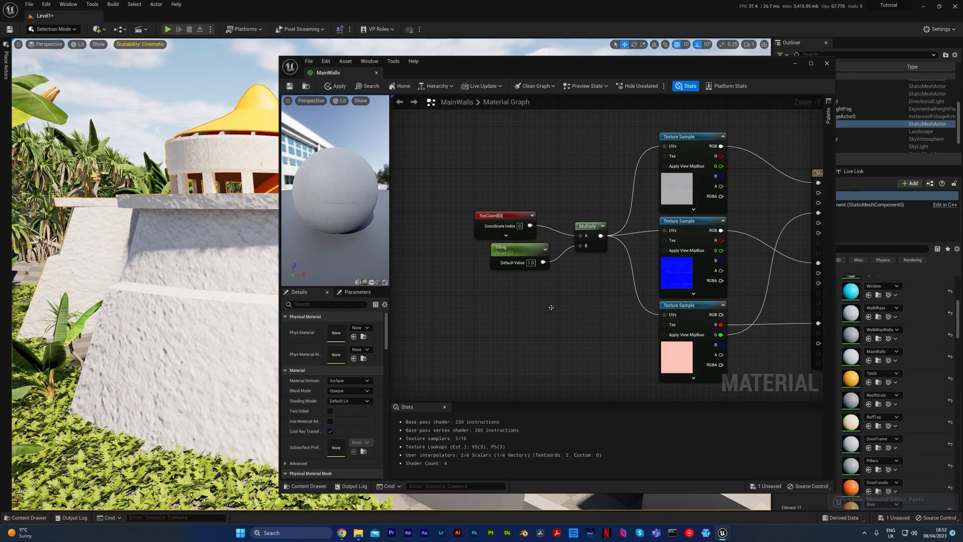
Save the MainWalls material and close its editor window.
{"action": "scroll", "coordinate": [558, 314], "scroll_direction": "down", "scroll_amount": 1}
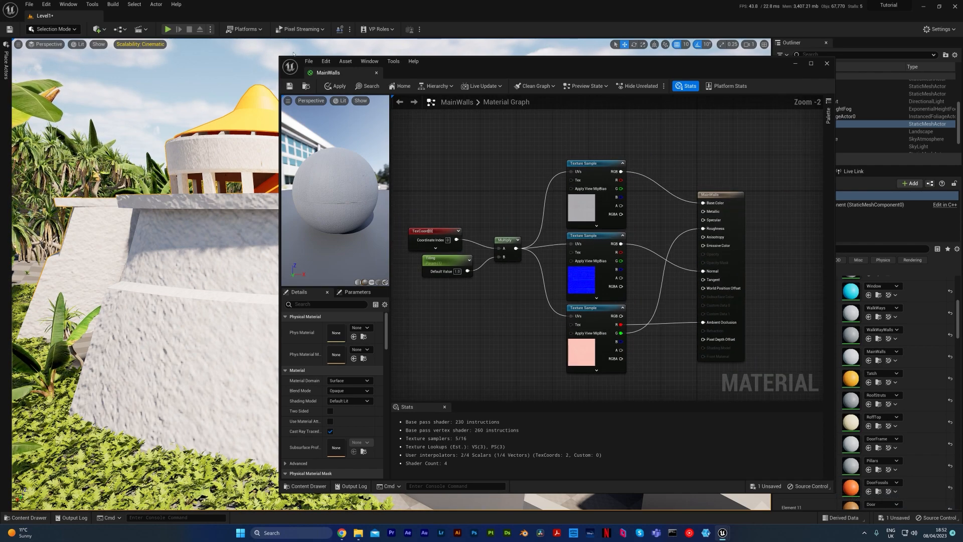
{"action": "key", "text": "ctrl+s"}
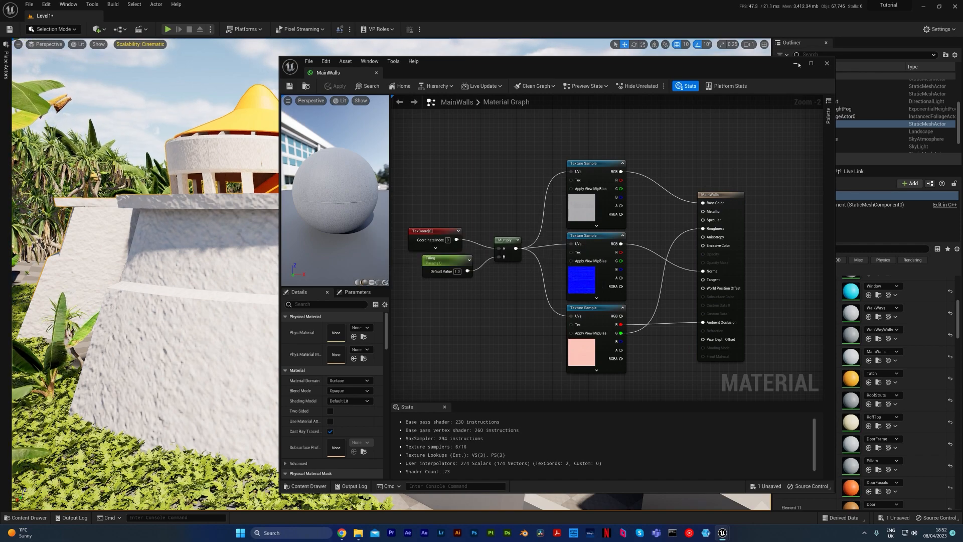
{"action": "left_click", "coordinate": [827, 63]}
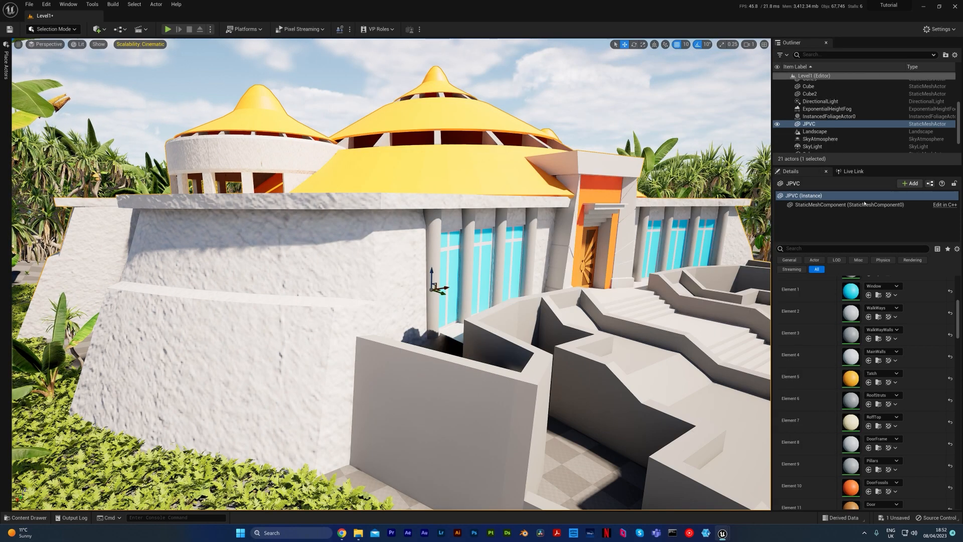
Locate the MainWalls material among the project assets, create a material instance from it with the default name, and return to the level view.
{"action": "left_click", "coordinate": [879, 360]}
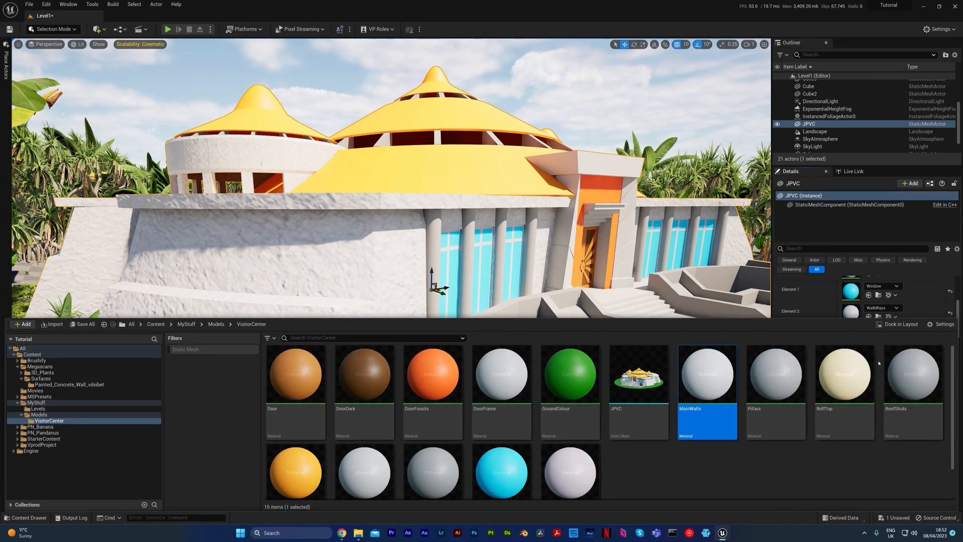
{"action": "right_click", "coordinate": [726, 385]}
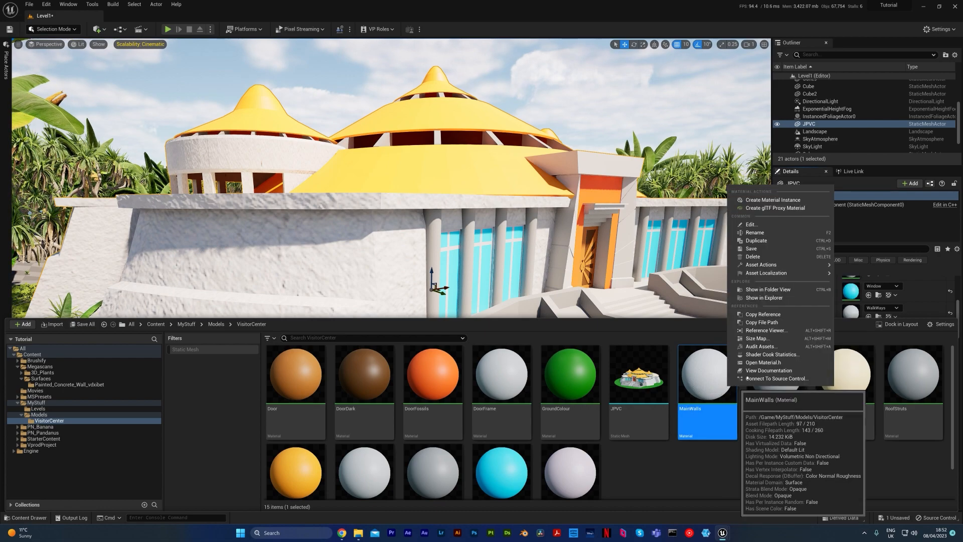
{"action": "left_click", "coordinate": [762, 201]}
{"action": "key", "text": "Return"}
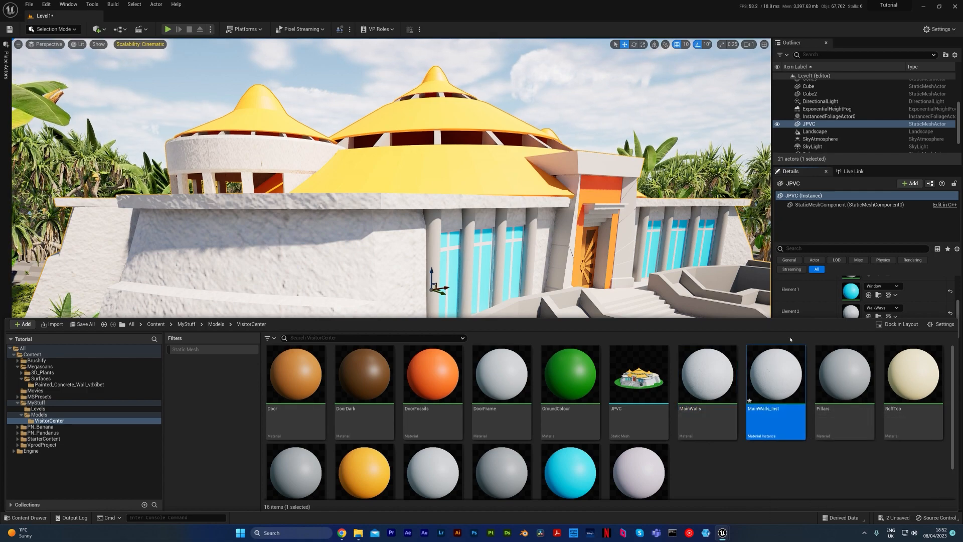
{"action": "key", "text": "ctrl+space"}
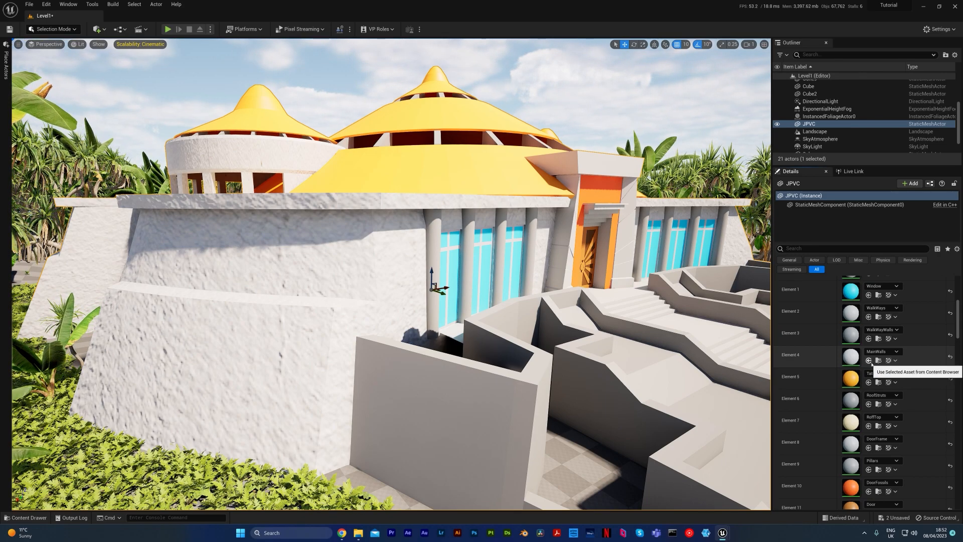
Assign the MainWalls_Inst material instance to the building's Element 4 material slot and open the instance for editing.
{"action": "left_click", "coordinate": [869, 361]}
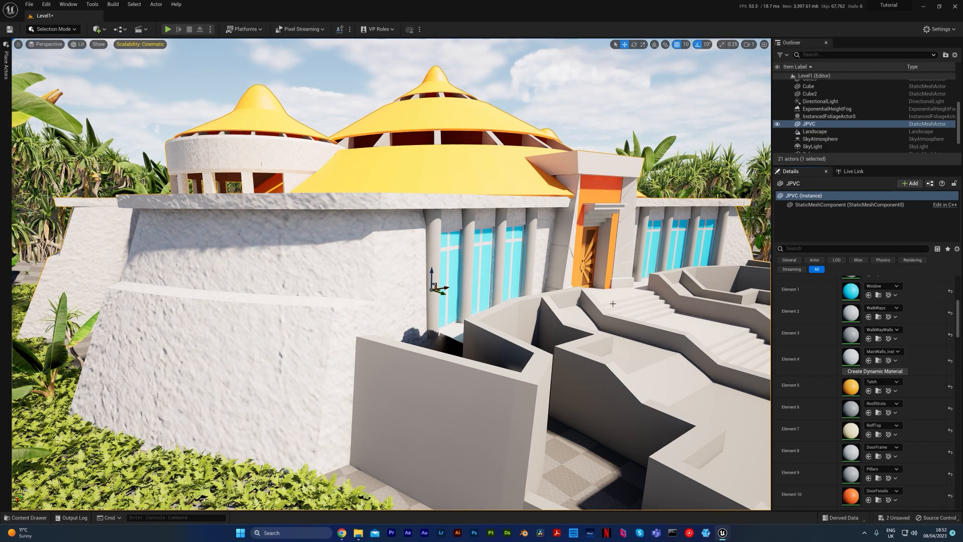
{"action": "key", "text": "ctrl+space"}
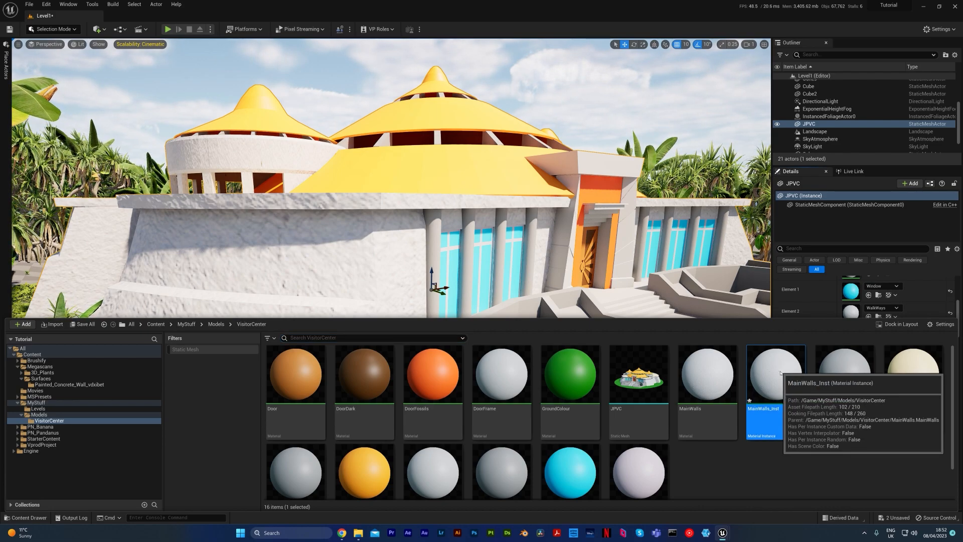
{"action": "double_click", "coordinate": [776, 382]}
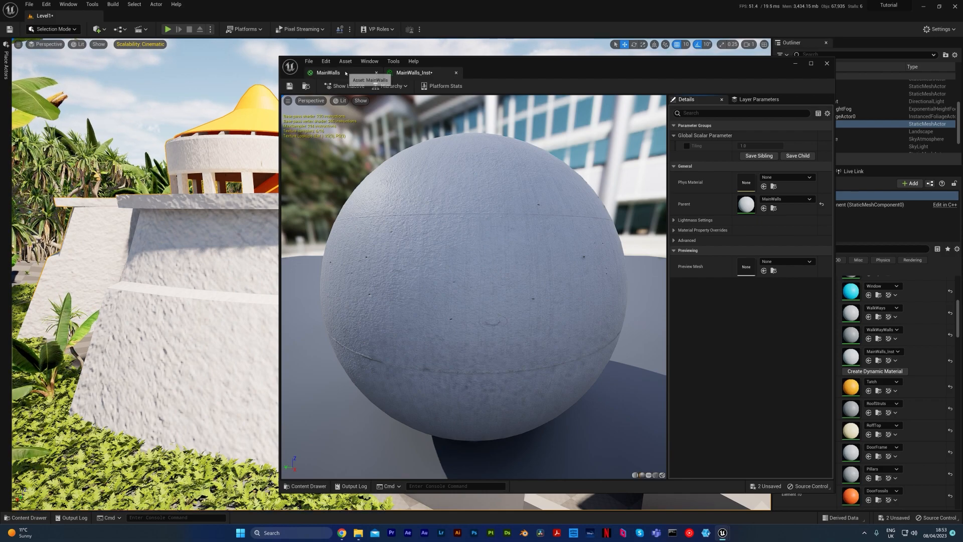
{"action": "left_click", "coordinate": [328, 73]}
{"action": "left_click", "coordinate": [433, 73]}
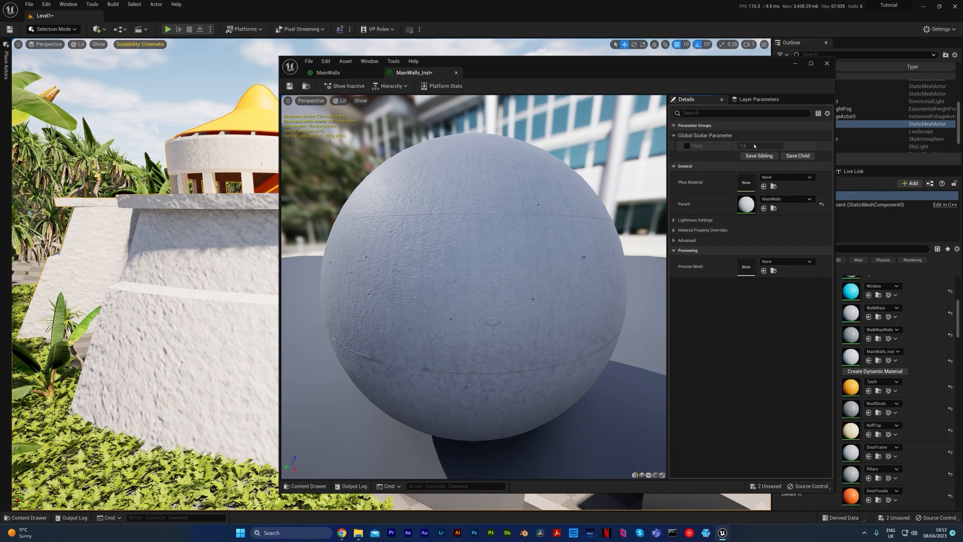
Override the Tiling parameter in MainWalls_Inst with a value of 15, save the instance and close its editor.
{"action": "left_click", "coordinate": [687, 146]}
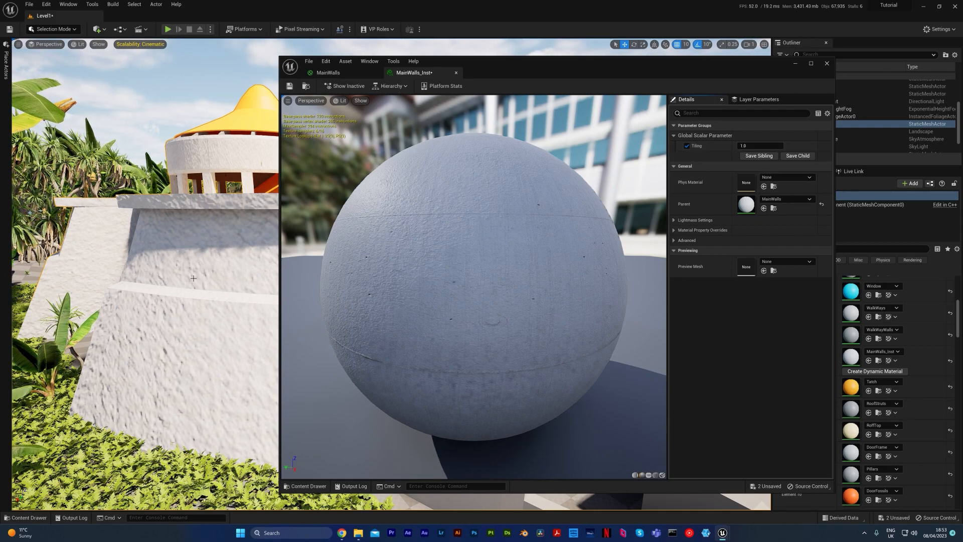
{"action": "mouse_move", "coordinate": [772, 146]}
{"action": "left_mouse_down"}
{"action": "mouse_move", "coordinate": [837, 146]}
{"action": "mouse_move", "coordinate": [763, 146]}
{"action": "mouse_move", "coordinate": [798, 146]}
{"action": "mouse_move", "coordinate": [777, 146]}
{"action": "left_mouse_up"}
{"action": "left_click", "coordinate": [749, 145]}
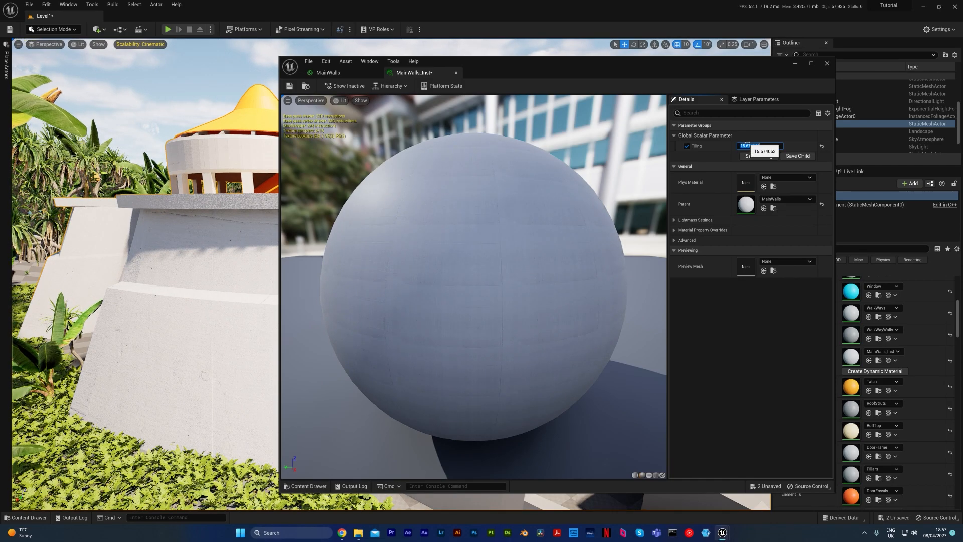
{"action": "type", "text": "15"}
{"action": "key", "text": "Return"}
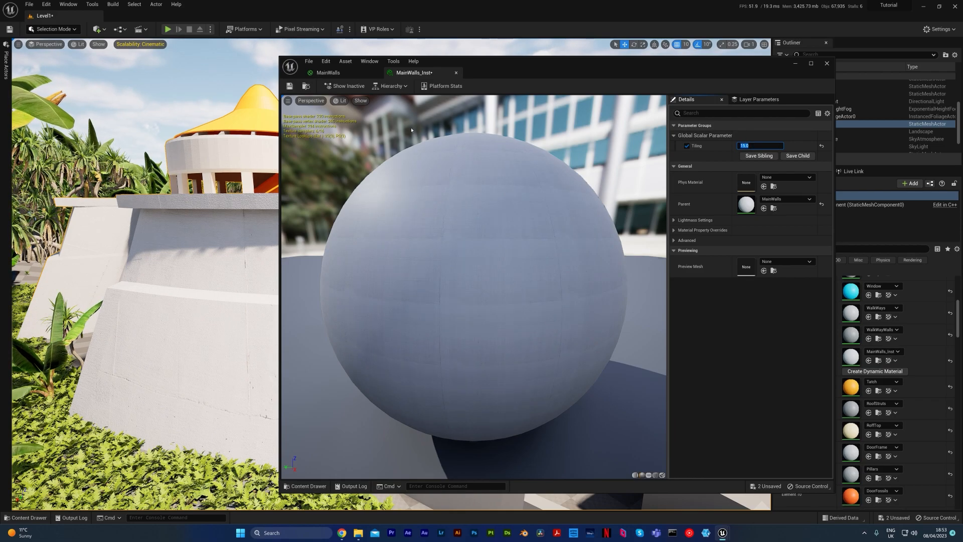
{"action": "left_click", "coordinate": [289, 86]}
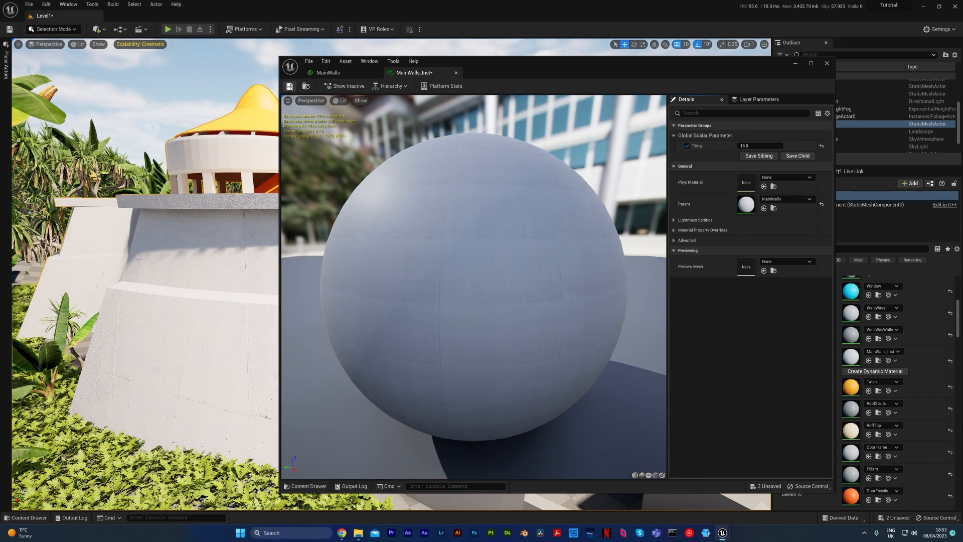
{"action": "left_click", "coordinate": [826, 65]}
Examine the retiled walls on the whole building from the front, with nothing selected.
{"action": "mouse_move", "coordinate": [665, 143]}
{"action": "right_mouse_down"}
{"action": "mouse_move", "coordinate": [597, 158]}
{"action": "mouse_move", "coordinate": [614, 188]}
{"action": "mouse_move", "coordinate": [616, 126]}
{"action": "mouse_move", "coordinate": [640, 124]}
{"action": "mouse_move", "coordinate": [654, 141]}
{"action": "right_mouse_up"}
{"action": "key", "text": "w"}
{"action": "key", "text": "w"}
{"action": "key", "text": "s"}
{"action": "key", "text": "s"}
{"action": "key", "text": "s"}
{"action": "key", "text": "d"}
{"action": "key", "text": "s"}
{"action": "key", "text": "d"}
{"action": "key", "text": "e"}
{"action": "right_click_drag", "start_coordinate": [571, 152], "coordinate": [571, 155]}
{"action": "left_click", "coordinate": [581, 134]}
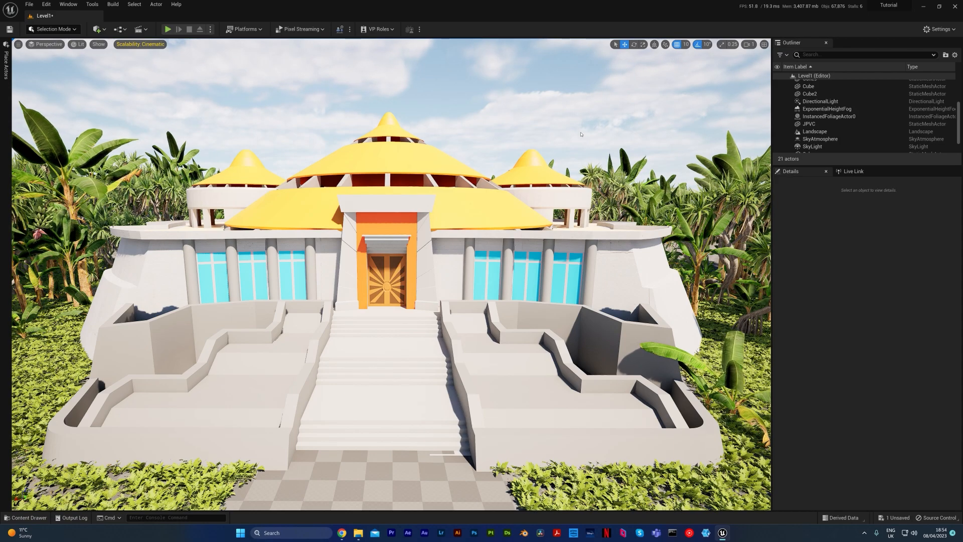
Open the DoorFossils material from the VisitorCenter folder and make room in its graph for more nodes.
{"action": "key", "text": "ctrl+space"}
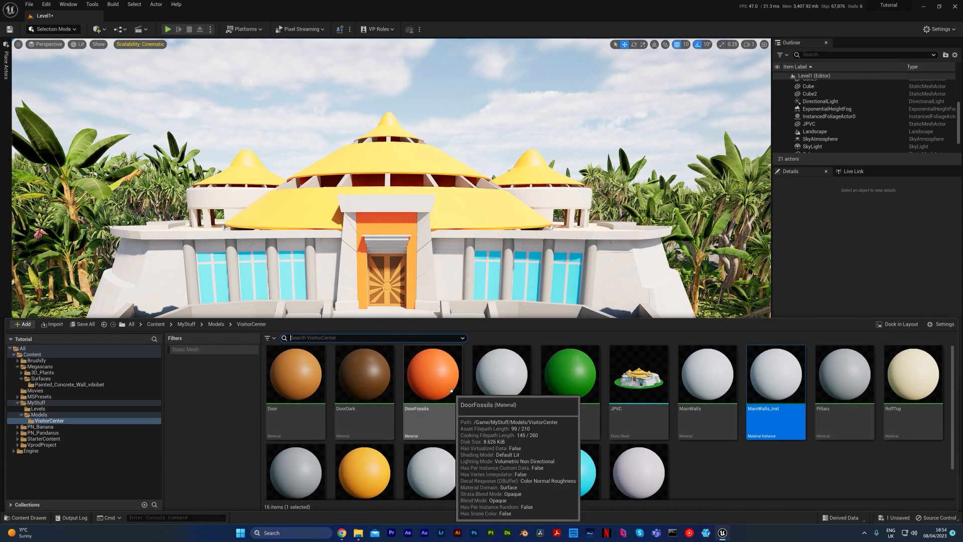
{"action": "double_click", "coordinate": [431, 384]}
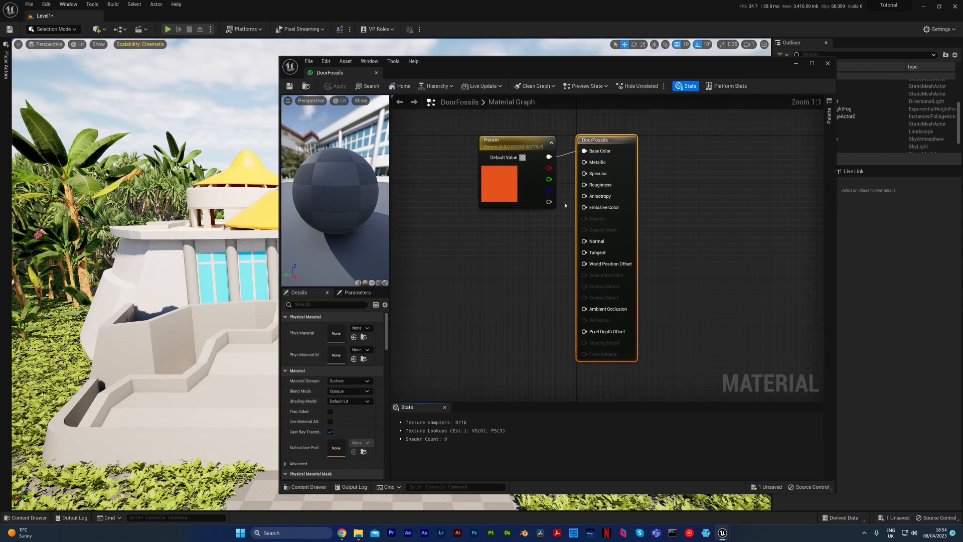
{"action": "left_click", "coordinate": [581, 254]}
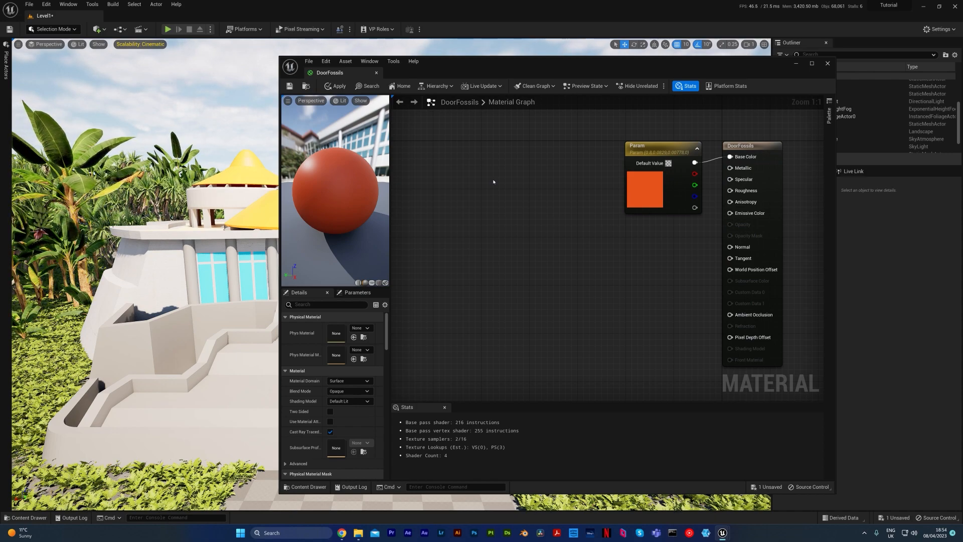
Insert a Power node between the Param color and the Base Color input of the DoorFossils material.
{"action": "right_click", "coordinate": [494, 182]}
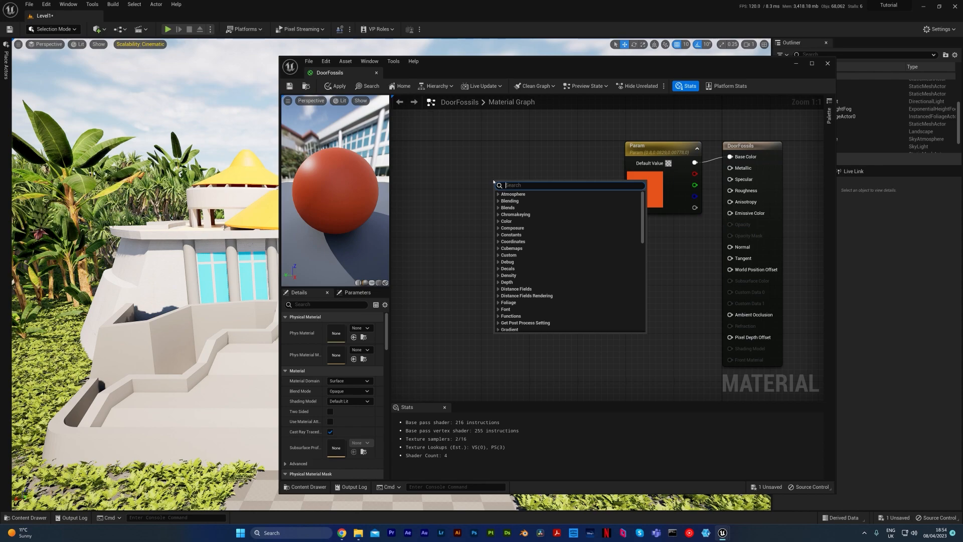
{"action": "type", "text": "power"}
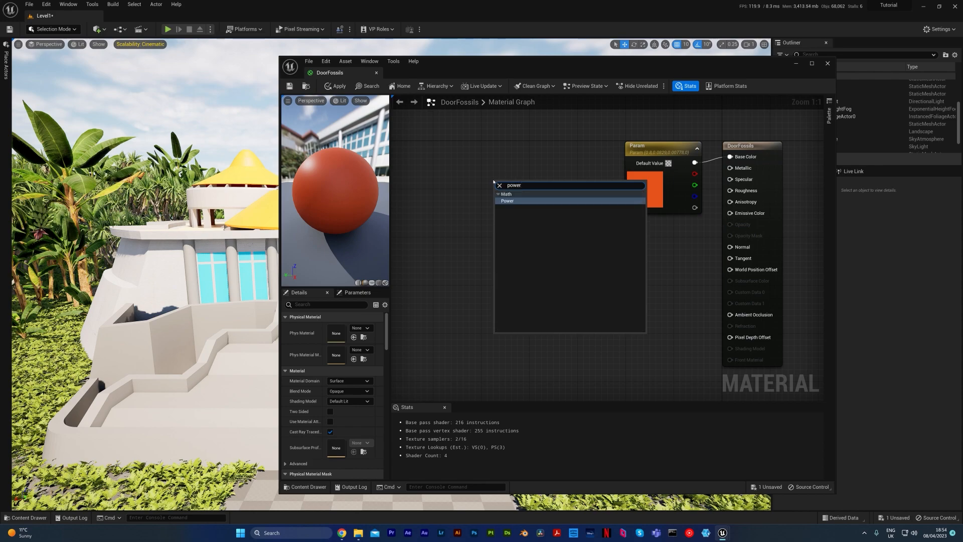
{"action": "key", "text": "Return"}
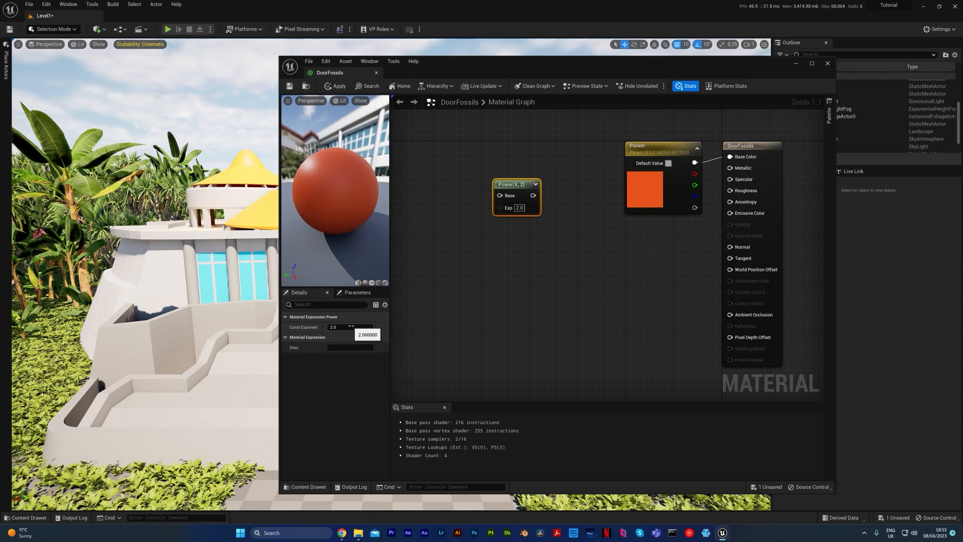
{"action": "left_click_drag", "start_coordinate": [506, 184], "coordinate": [585, 213]}
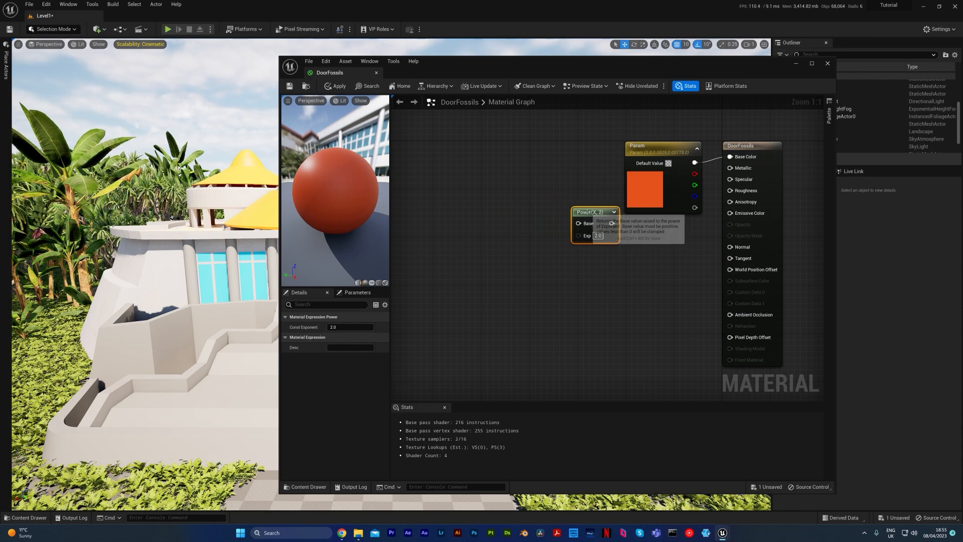
{"action": "left_click", "coordinate": [661, 146]}
{"action": "left_click_drag", "start_coordinate": [661, 146], "coordinate": [642, 181]}
{"action": "left_click", "coordinate": [590, 152]}
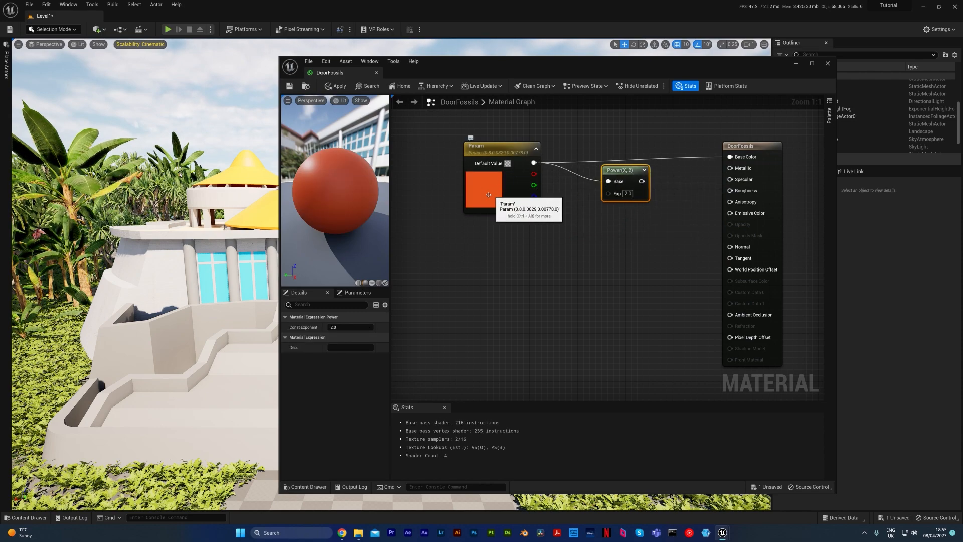
{"action": "left_click_drag", "start_coordinate": [642, 182], "coordinate": [730, 156]}
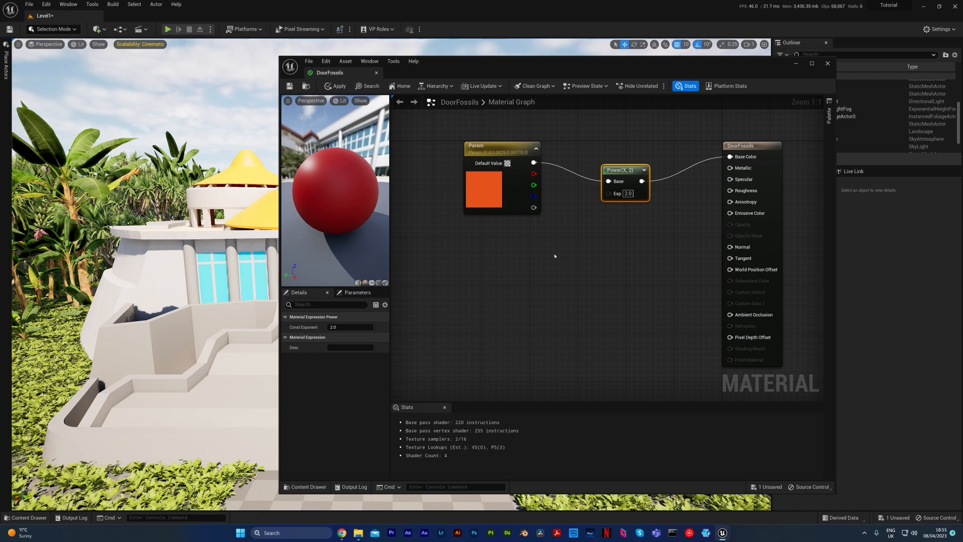
Create a scalar parameter named Expo, connect it to the Power node's Exp input and place it below the color parameter.
{"action": "left_click", "coordinate": [554, 256]}
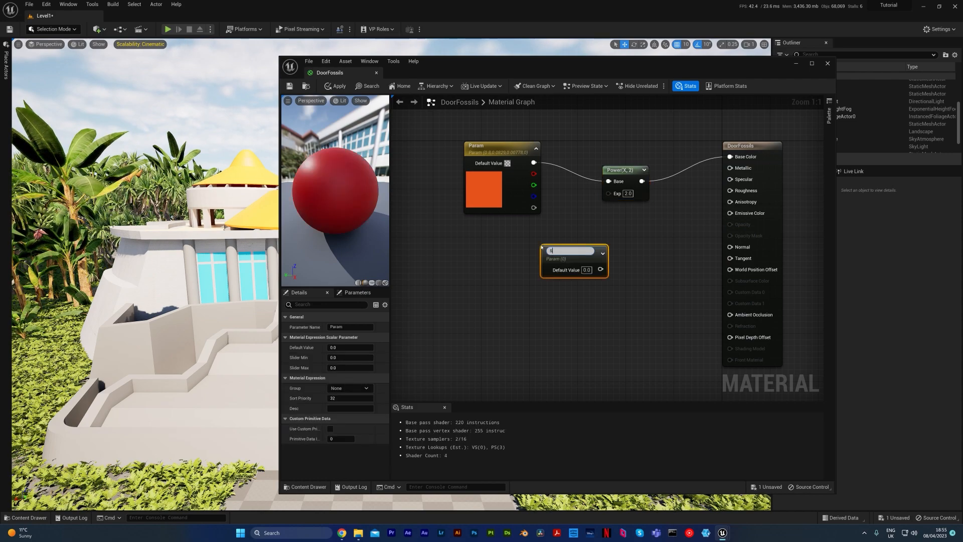
{"action": "key", "text": "BackSpace"}
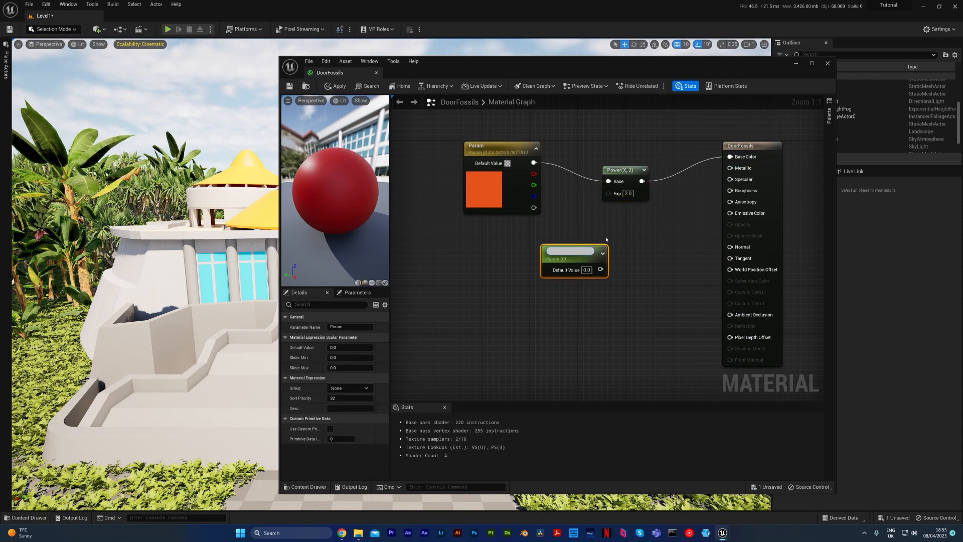
{"action": "type", "text": "Expo"}
{"action": "key", "text": "Return"}
{"action": "left_click_drag", "start_coordinate": [577, 255], "coordinate": [608, 192]}
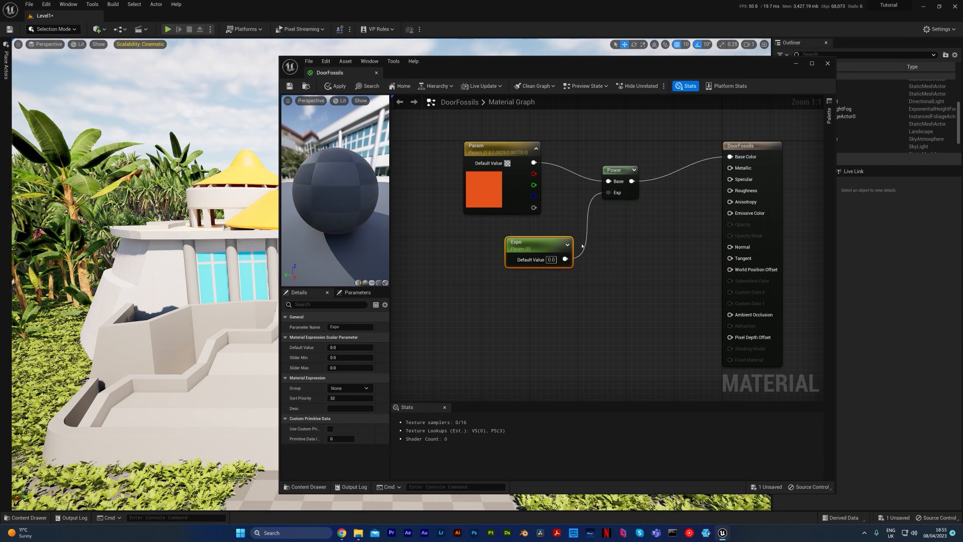
{"action": "left_click_drag", "start_coordinate": [545, 245], "coordinate": [514, 227]}
Try default values of 1, 2, 5 and about 22.6 for the Expo parameter.
{"action": "left_click", "coordinate": [345, 346]}
{"action": "type", "text": "1"}
{"action": "key", "text": "Return"}
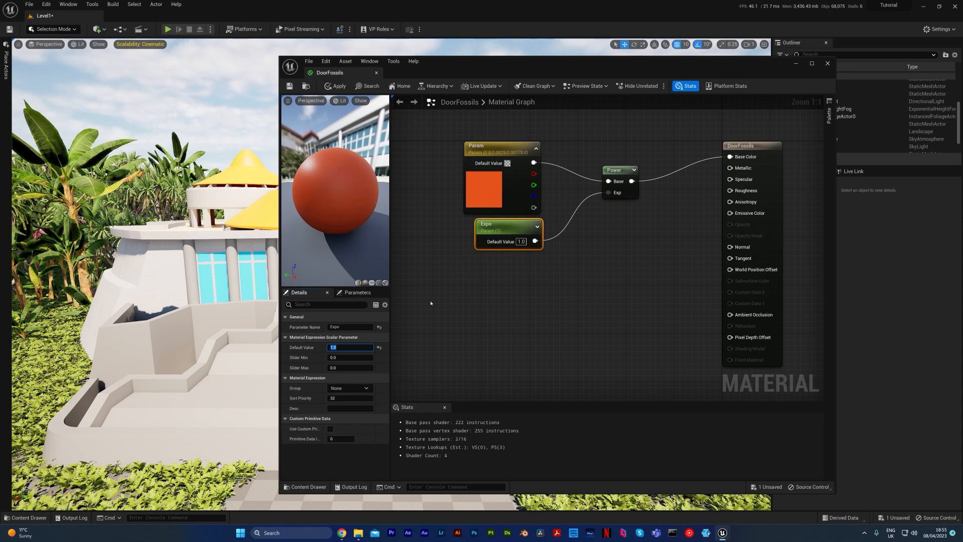
{"action": "type", "text": "2"}
{"action": "key", "text": "Return"}
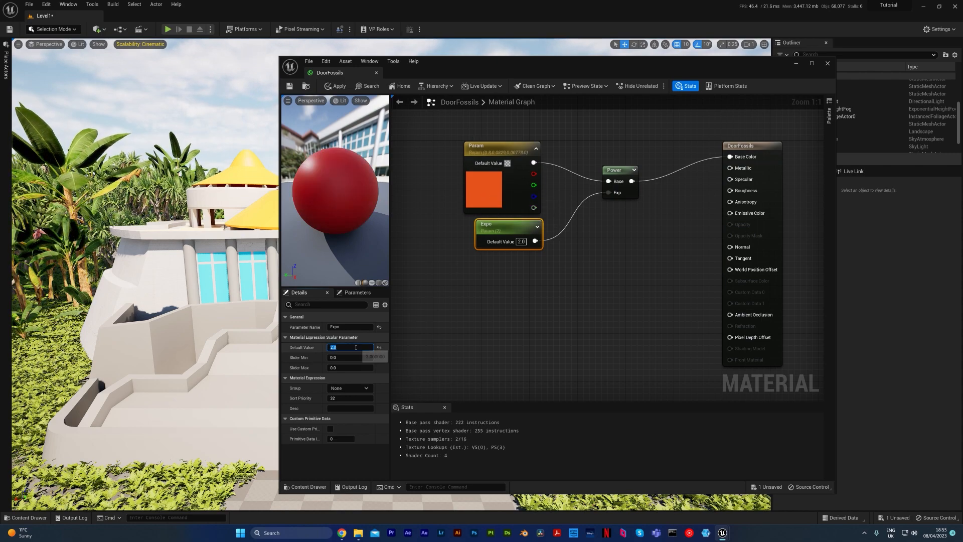
{"action": "type", "text": "5"}
{"action": "key", "text": "Return"}
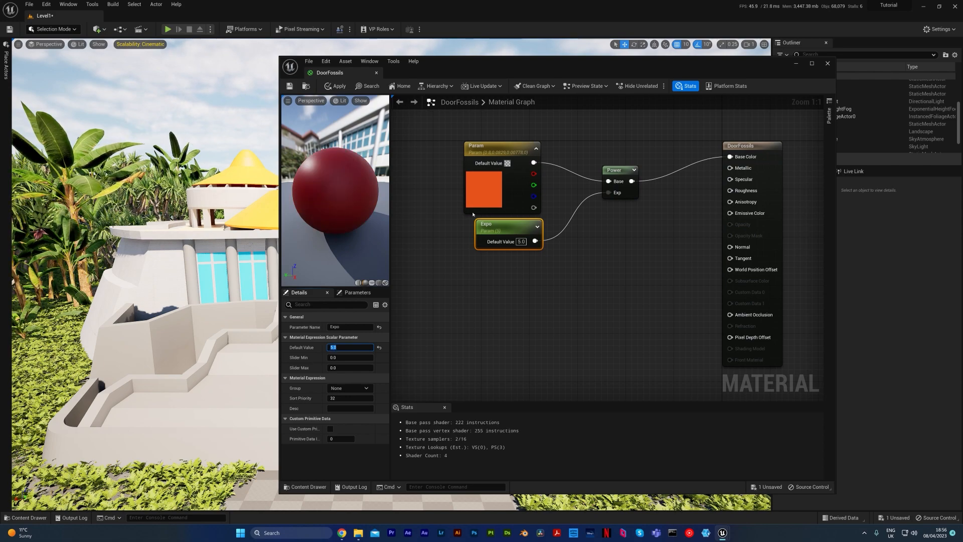
{"action": "left_click_drag", "start_coordinate": [519, 232], "coordinate": [513, 231]}
{"action": "key", "text": "ctrl+z"}
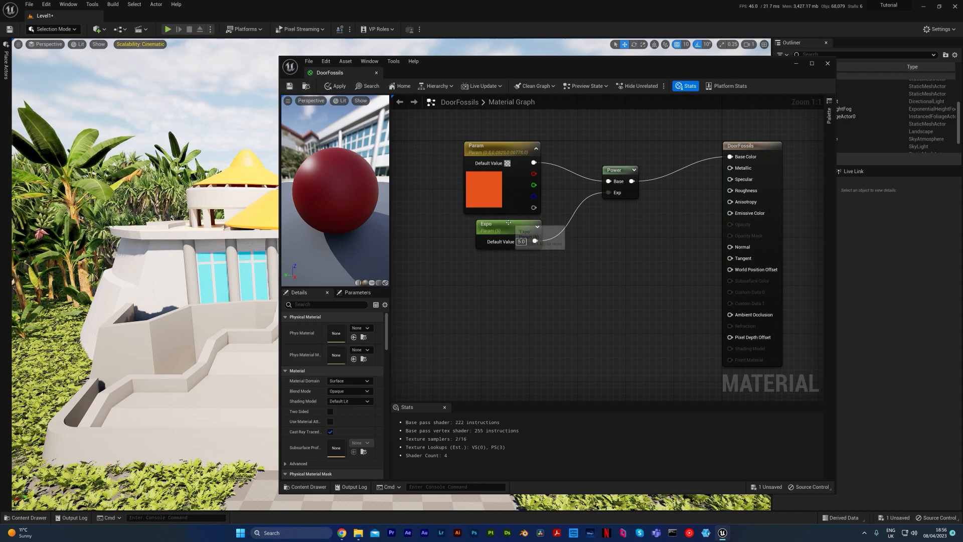
{"action": "left_click", "coordinate": [508, 222]}
{"action": "left_click_drag", "start_coordinate": [335, 347], "coordinate": [348, 347]}
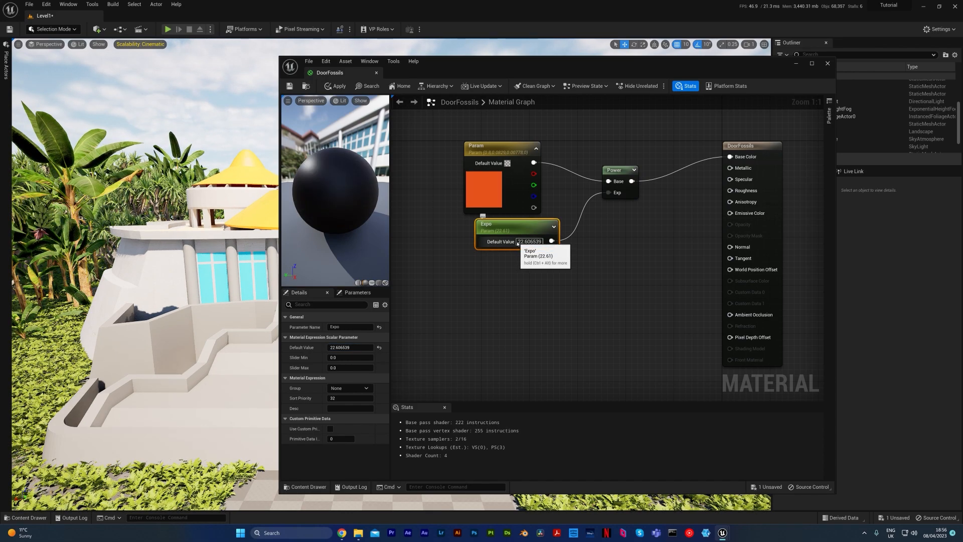
Delete the Expo and Power nodes, reconnect Param directly to Base Color and move Param closer to the material output.
{"action": "key", "text": "Delete"}
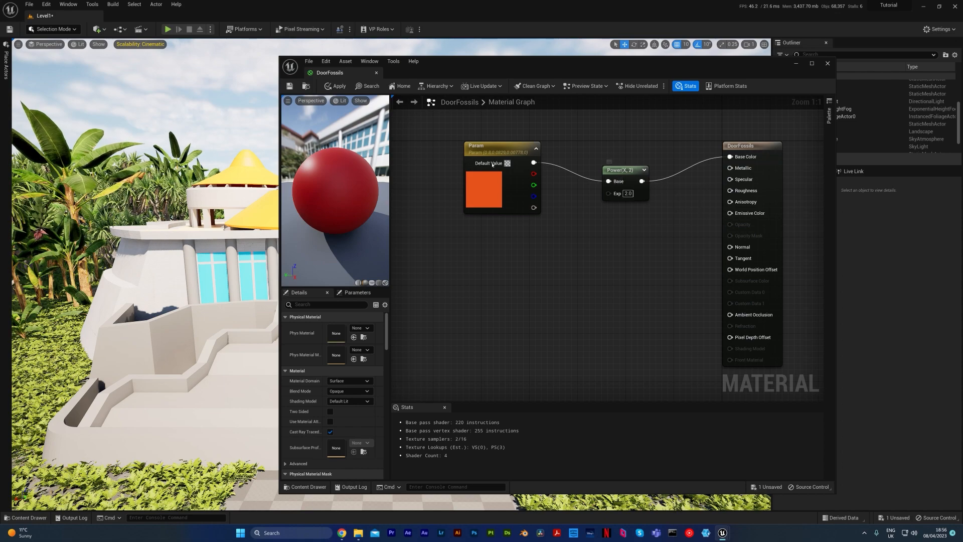
{"action": "left_click", "coordinate": [626, 171]}
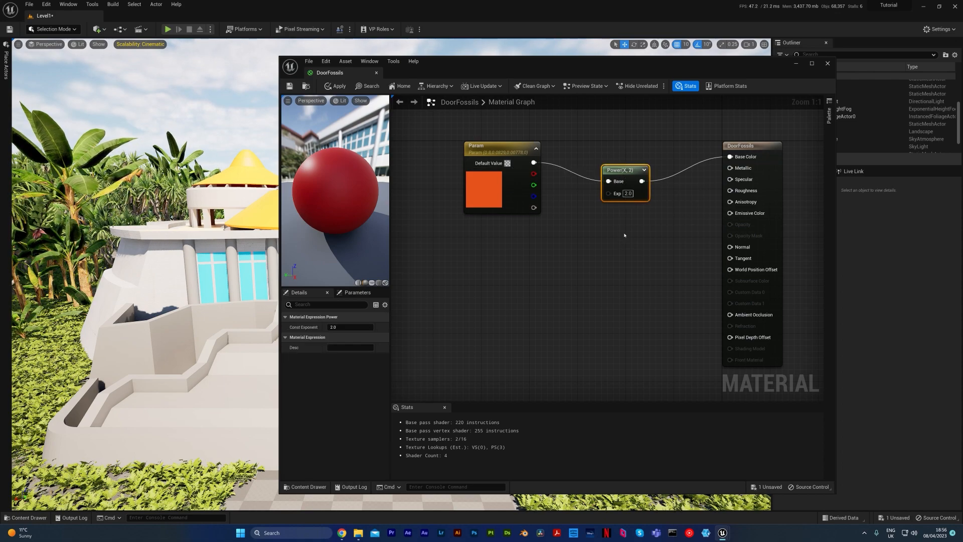
{"action": "key", "text": "Delete"}
{"action": "left_click_drag", "start_coordinate": [534, 162], "coordinate": [730, 157]}
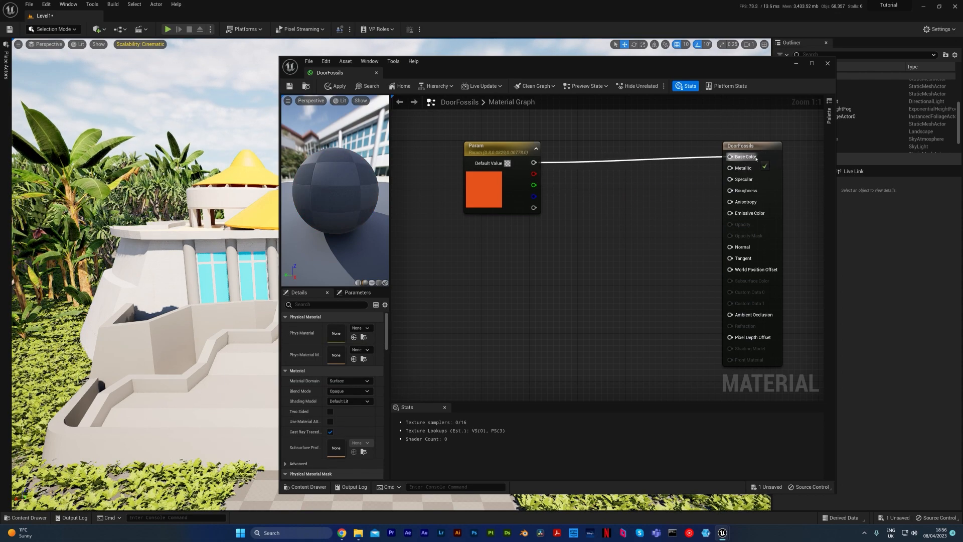
{"action": "left_click_drag", "start_coordinate": [511, 152], "coordinate": [616, 148]}
{"action": "left_click", "coordinate": [506, 234]}
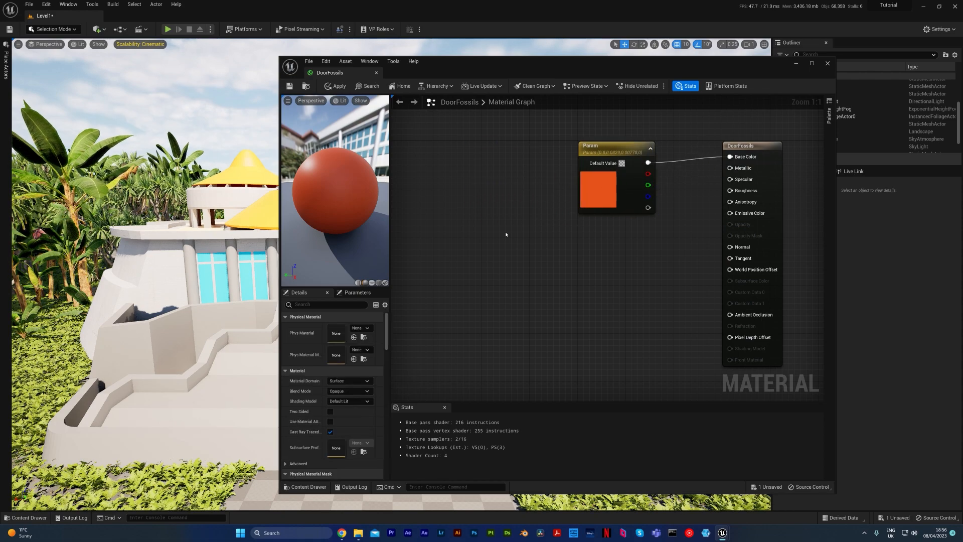
Place an Add node in the graph, search the node list for "+" and "add", and delete the placed node.
{"action": "left_click", "coordinate": [514, 225]}
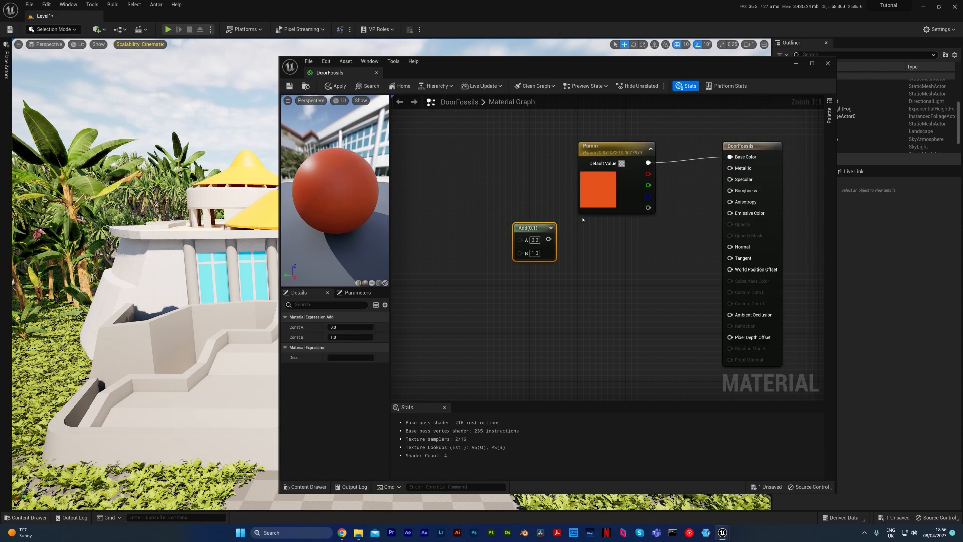
{"action": "right_click", "coordinate": [600, 258]}
{"action": "type", "text": "+"}
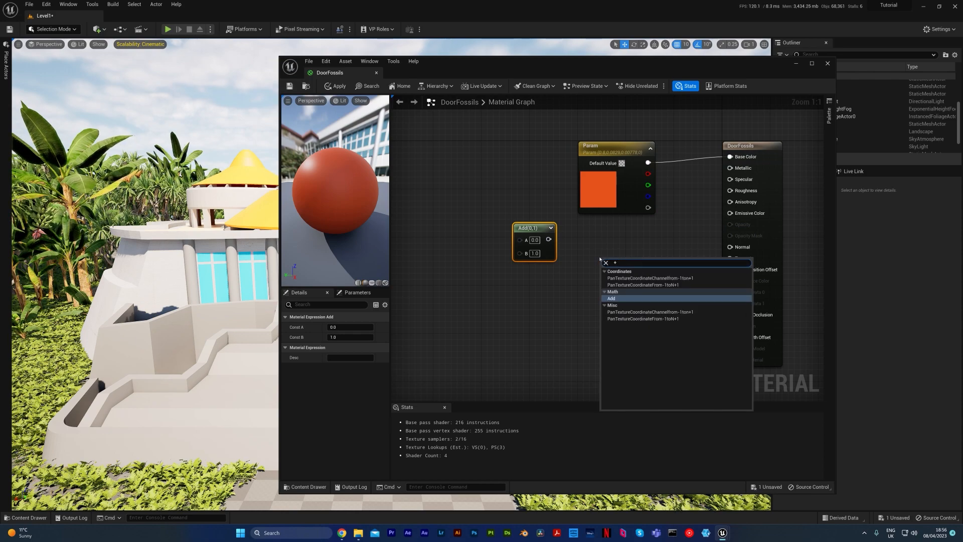
{"action": "key", "text": "BackSpace"}
{"action": "type", "text": "add"}
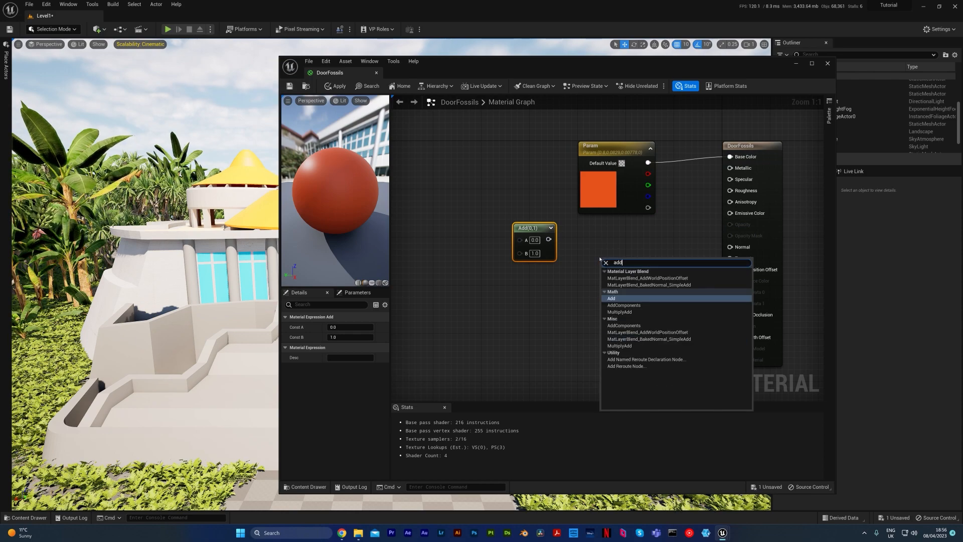
{"action": "key", "text": "Escape"}
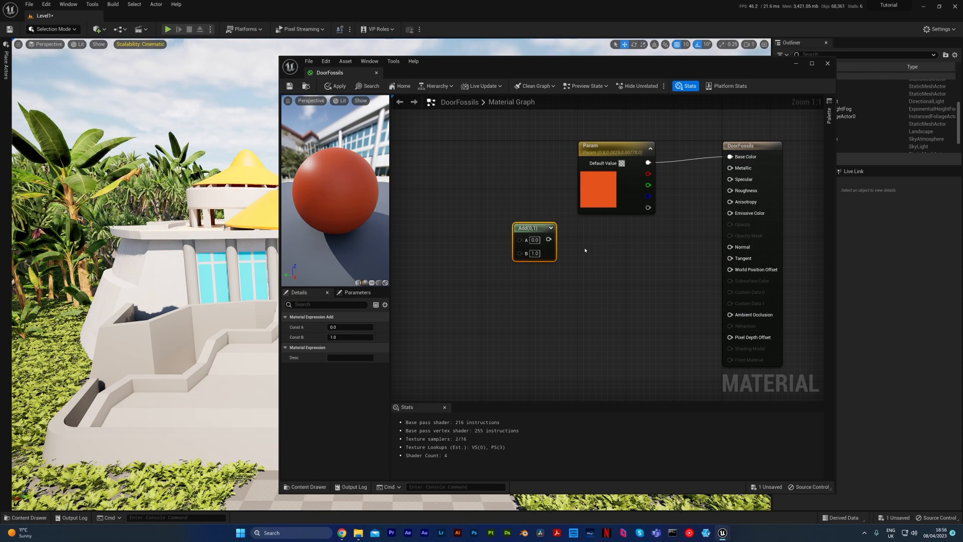
{"action": "key", "text": "Delete"}
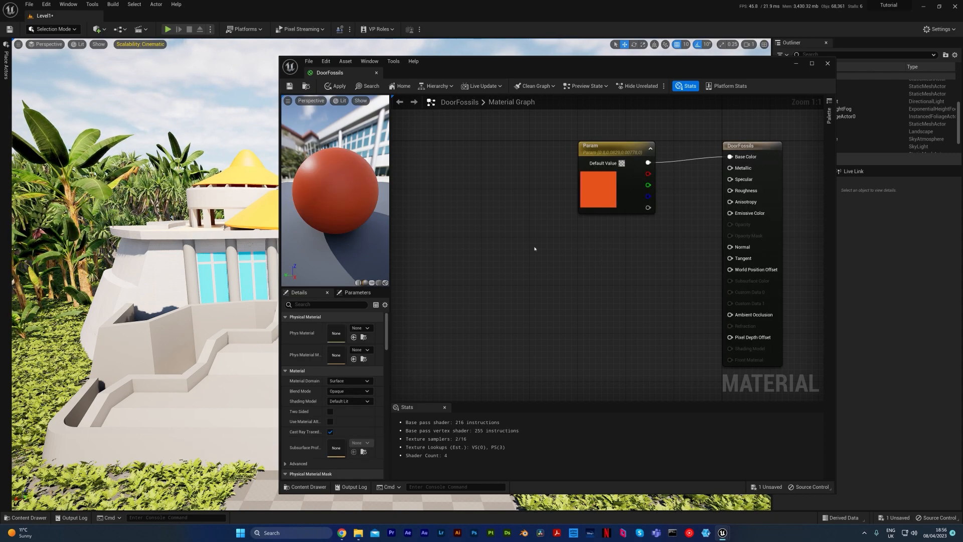
Search the node list for "-" and "subt", place a Subtract node in the graph and delete it.
{"action": "right_click", "coordinate": [590, 246]}
{"action": "type", "text": "-"}
{"action": "key", "text": "BackSpace"}
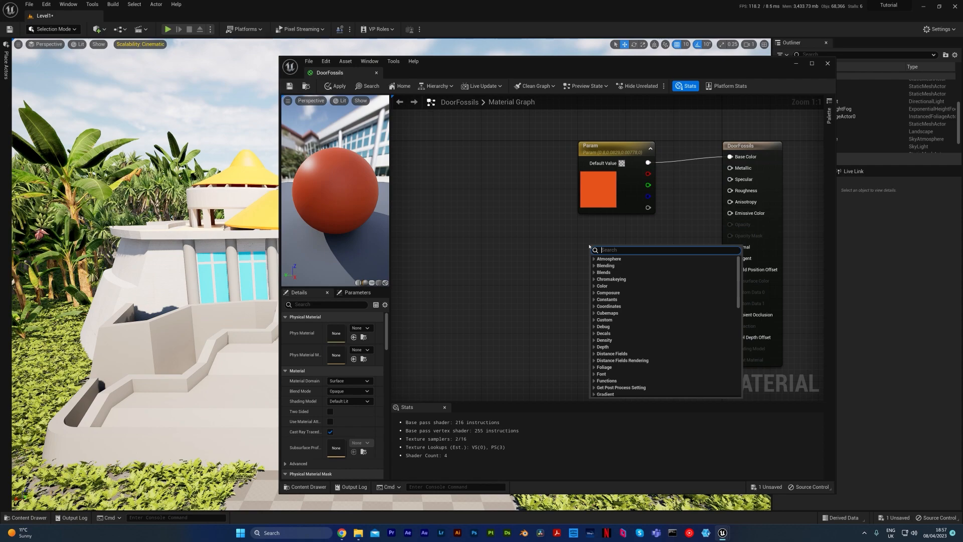
{"action": "type", "text": "sub"}
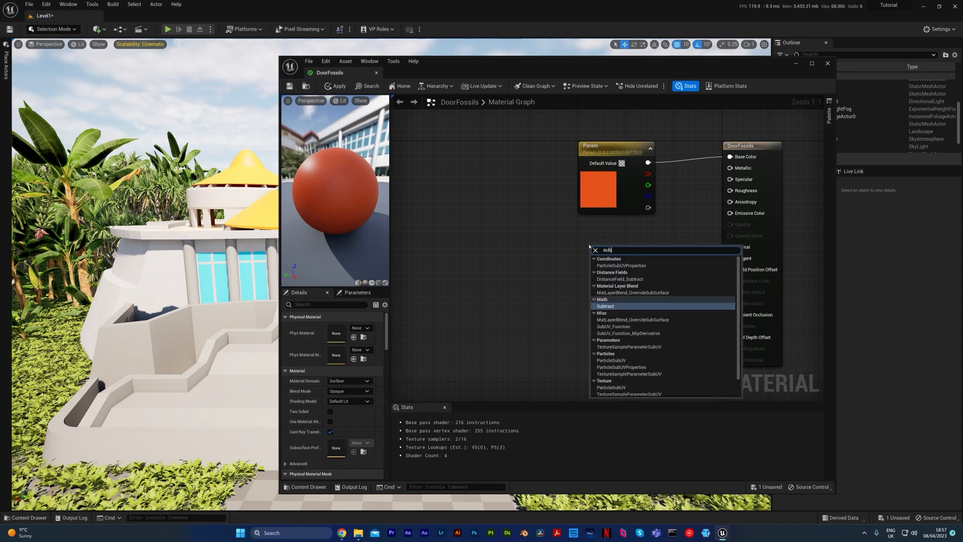
{"action": "type", "text": "t"}
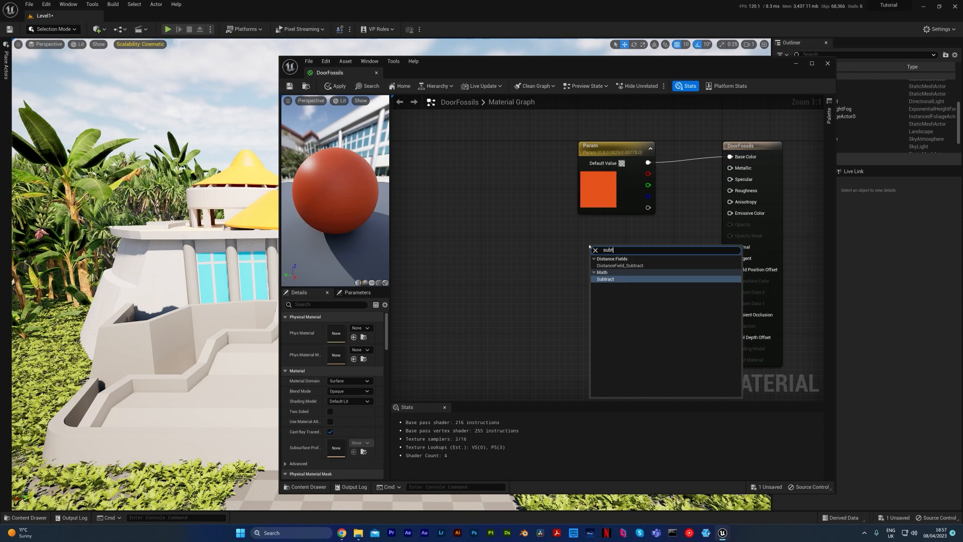
{"action": "key", "text": "Return"}
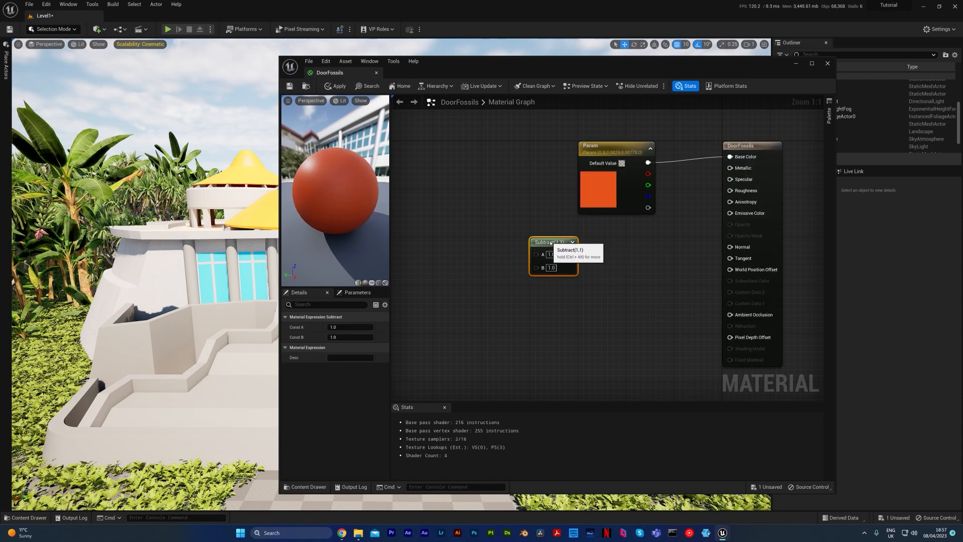
{"action": "key", "text": "Delete"}
Search the material node list for "divi" to find the Divide node, and close the list without placing anything.
{"action": "right_click", "coordinate": [550, 243]}
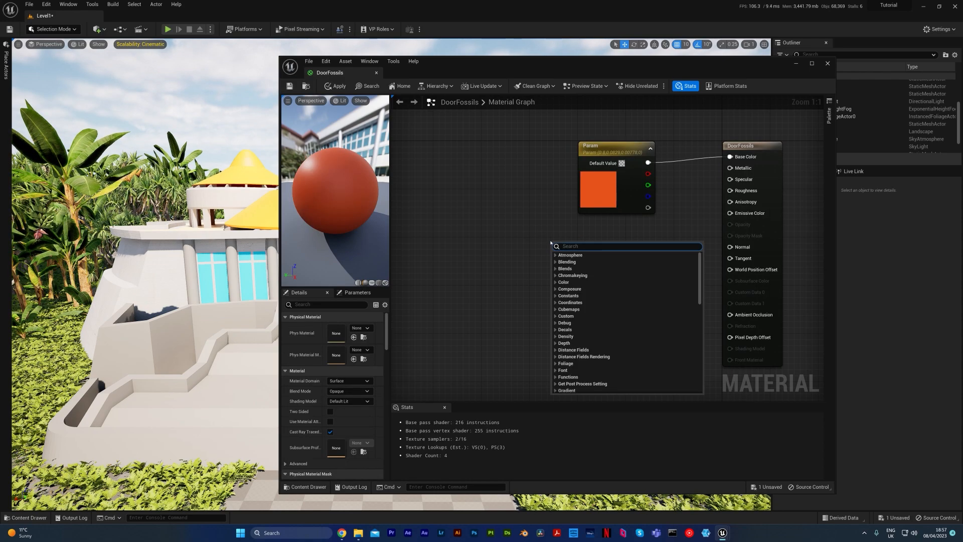
{"action": "type", "text": "divi"}
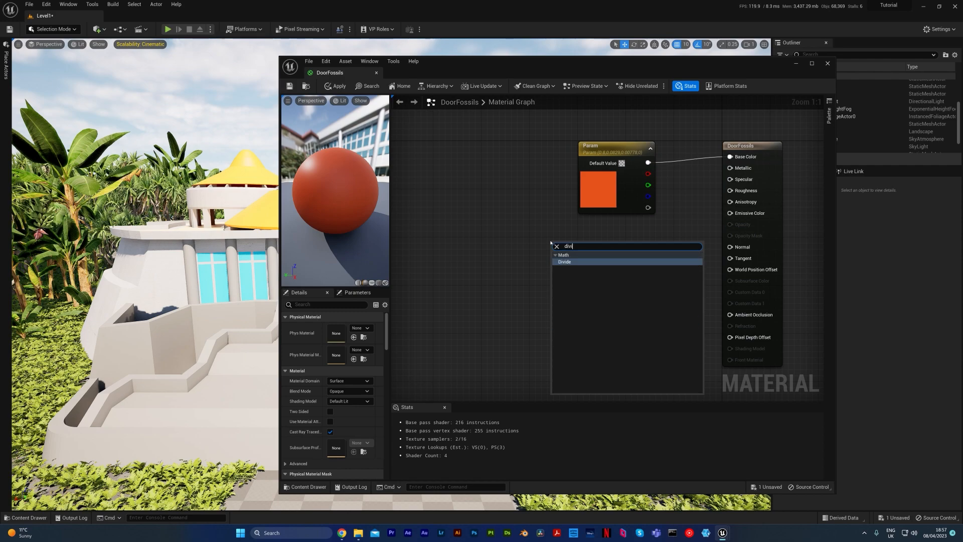
{"action": "key", "text": "Escape"}
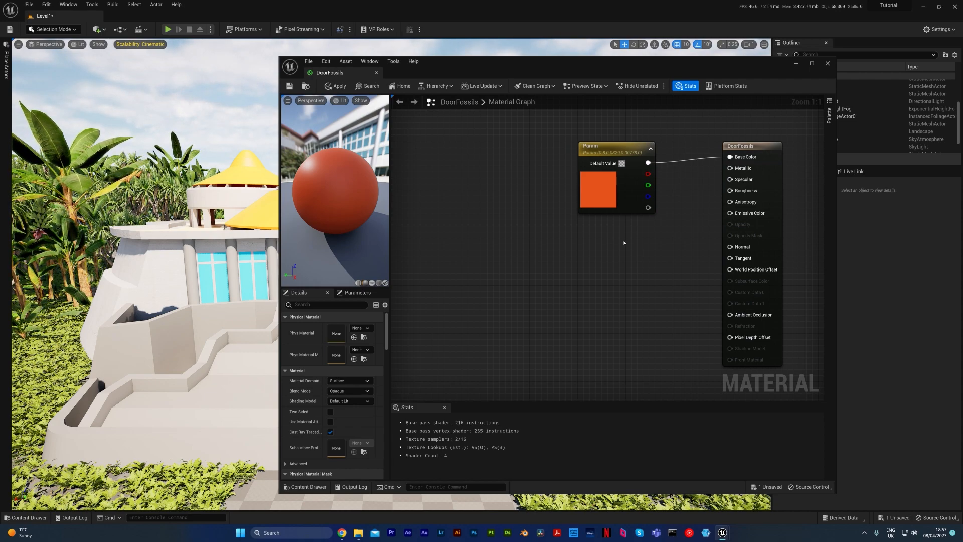
Search the node list for "const", highlight Constant3Vector among the constants, and close the list without adding a node.
{"action": "right_click", "coordinate": [568, 268]}
{"action": "type", "text": "const"}
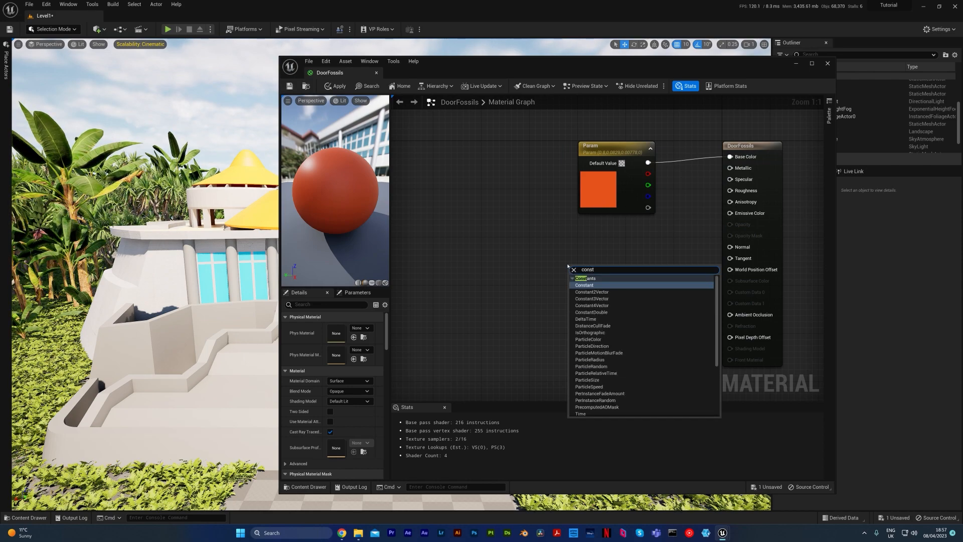
{"action": "key", "text": "Down"}
{"action": "key", "text": "Down"}
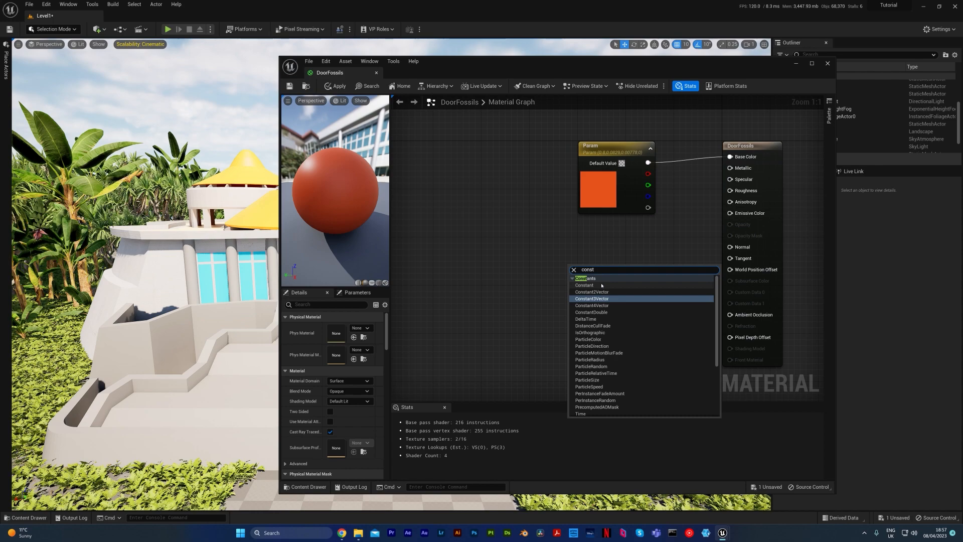
{"action": "left_click", "coordinate": [590, 240]}
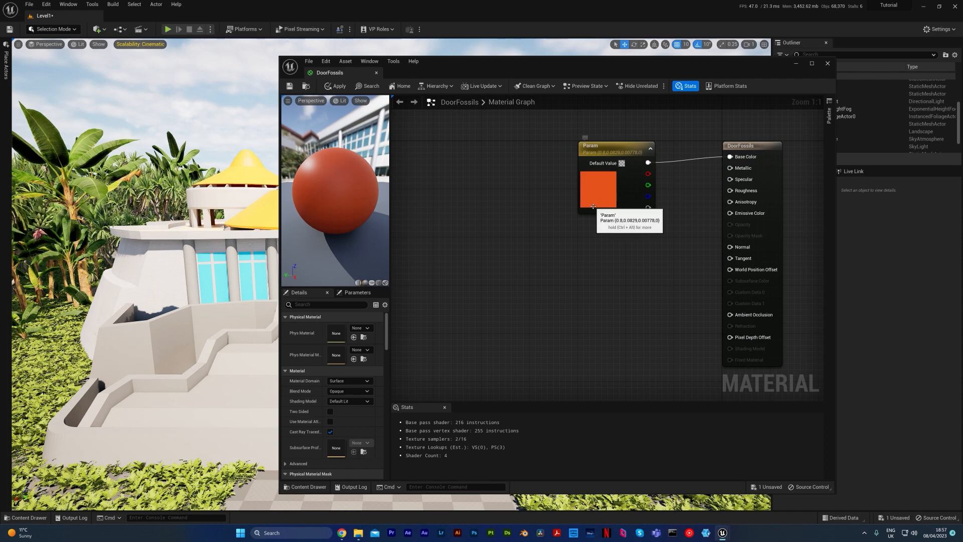
Save the DoorFossils material and close its material editor.
{"action": "left_click", "coordinate": [290, 86]}
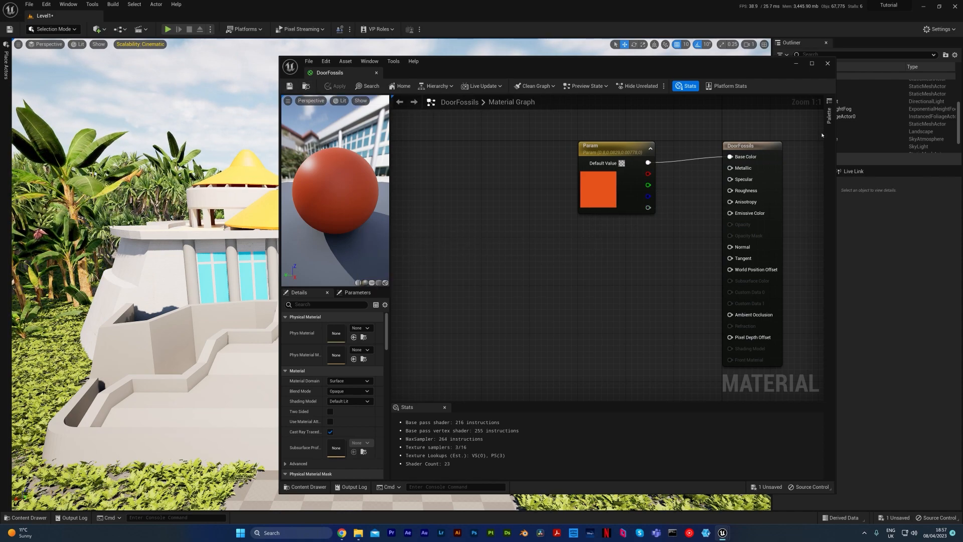
{"action": "left_click", "coordinate": [828, 64]}
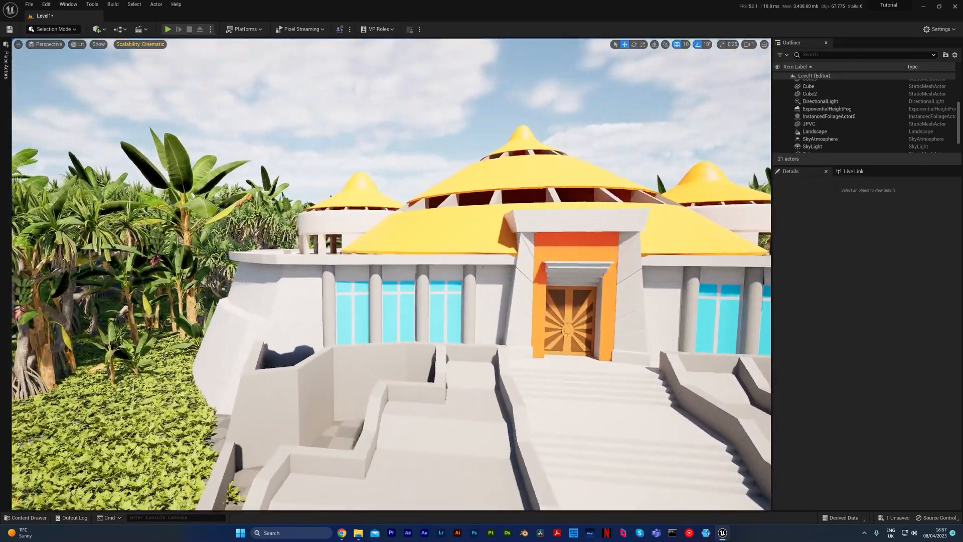
Examine the building's concrete side walls up close, the surrounding terrain, and the whole front facade from a distance.
{"action": "key", "text": "w"}
{"action": "right_click_drag", "start_coordinate": [391, 274], "coordinate": [422, 281]}
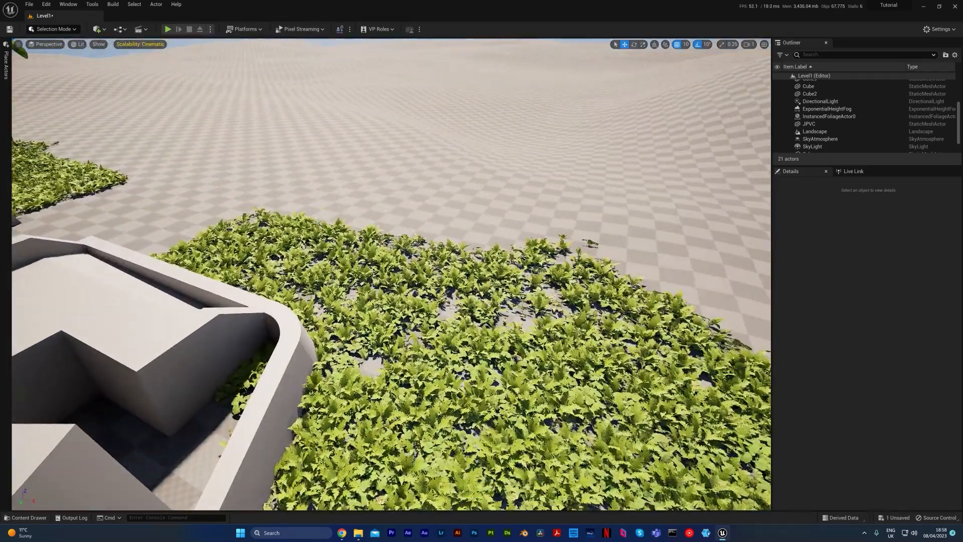
{"action": "right_click_drag", "start_coordinate": [301, 250], "coordinate": [293, 199]}
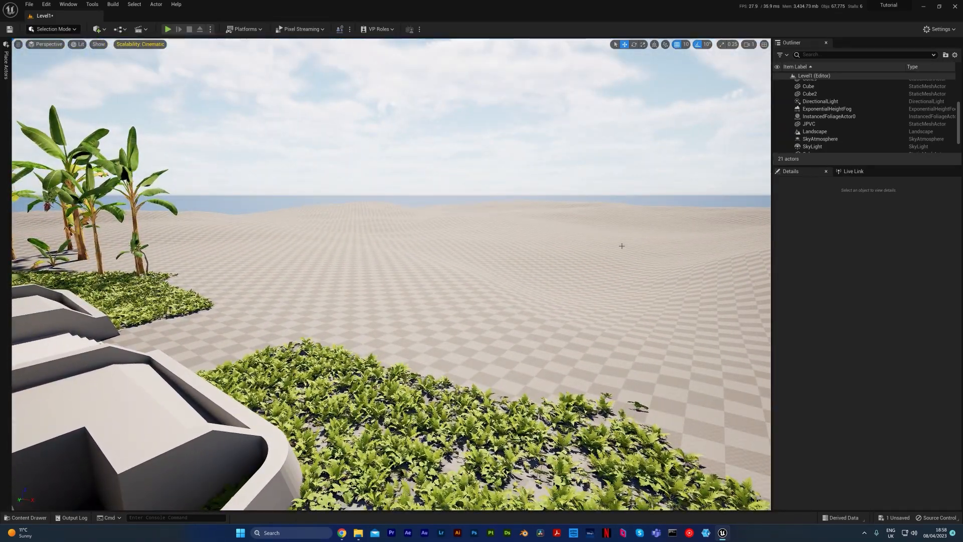
{"action": "right_click_drag", "start_coordinate": [606, 270], "coordinate": [393, 269]}
{"action": "key", "text": "s"}
{"action": "key", "text": "d"}
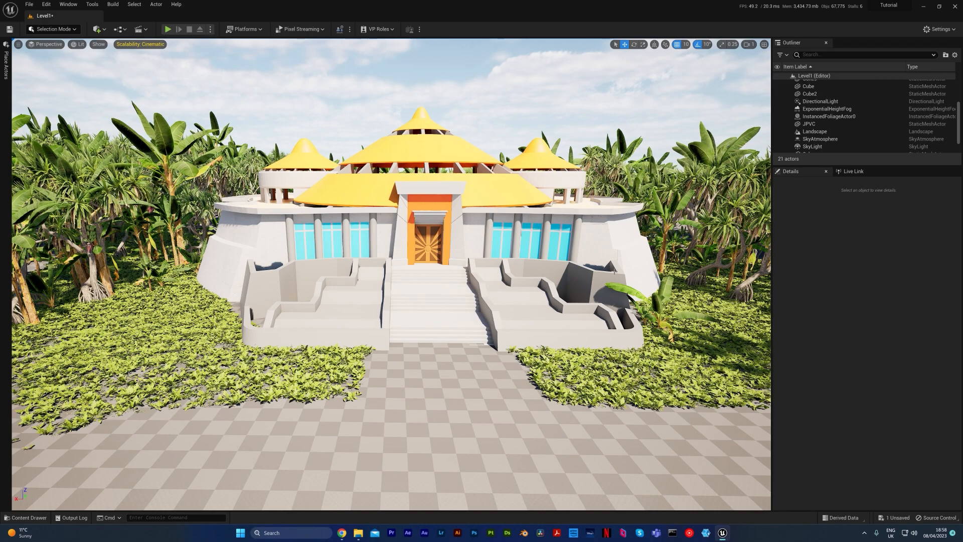